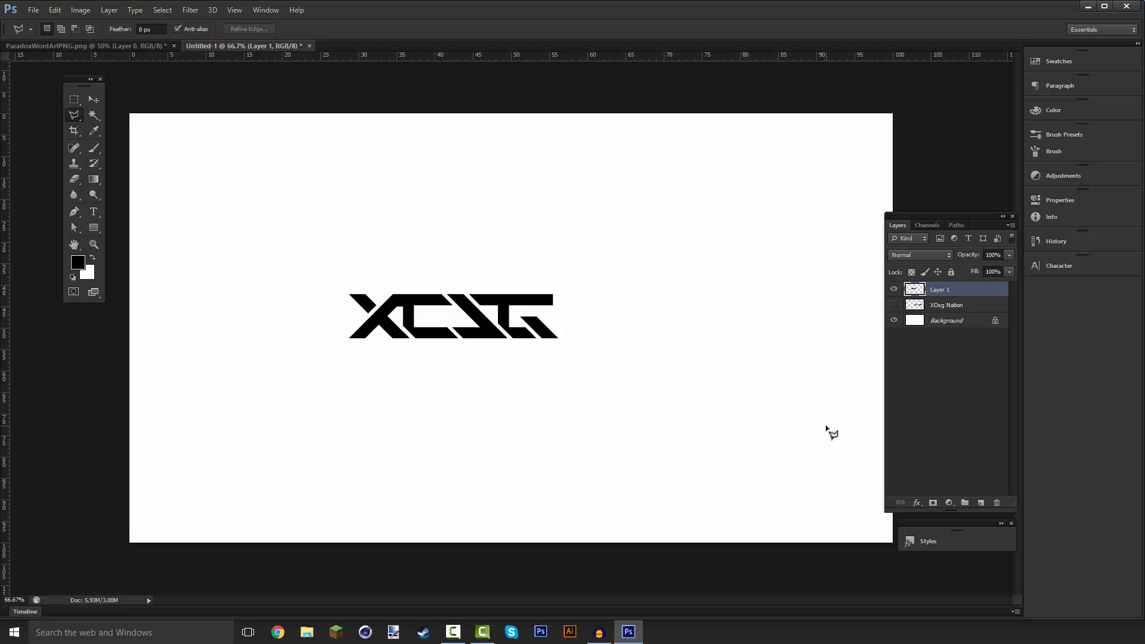
Compare the PARADOX word art document with the XOSG lettering in the untitled document.
left_click(154, 45)
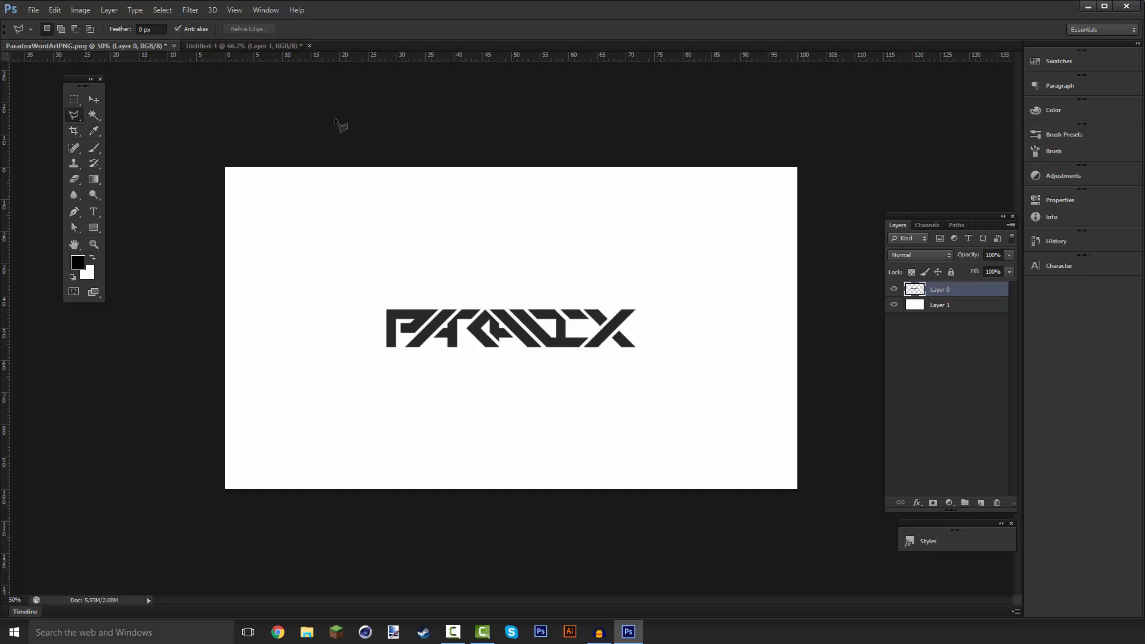
left_click(203, 46)
left_click(94, 99)
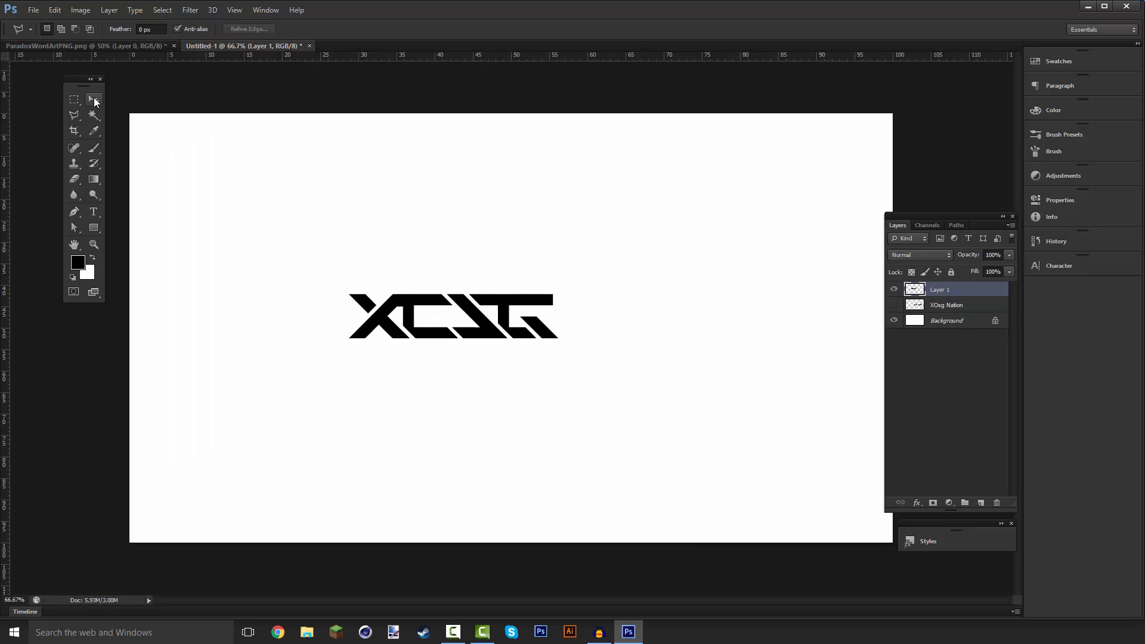
left_click(113, 47)
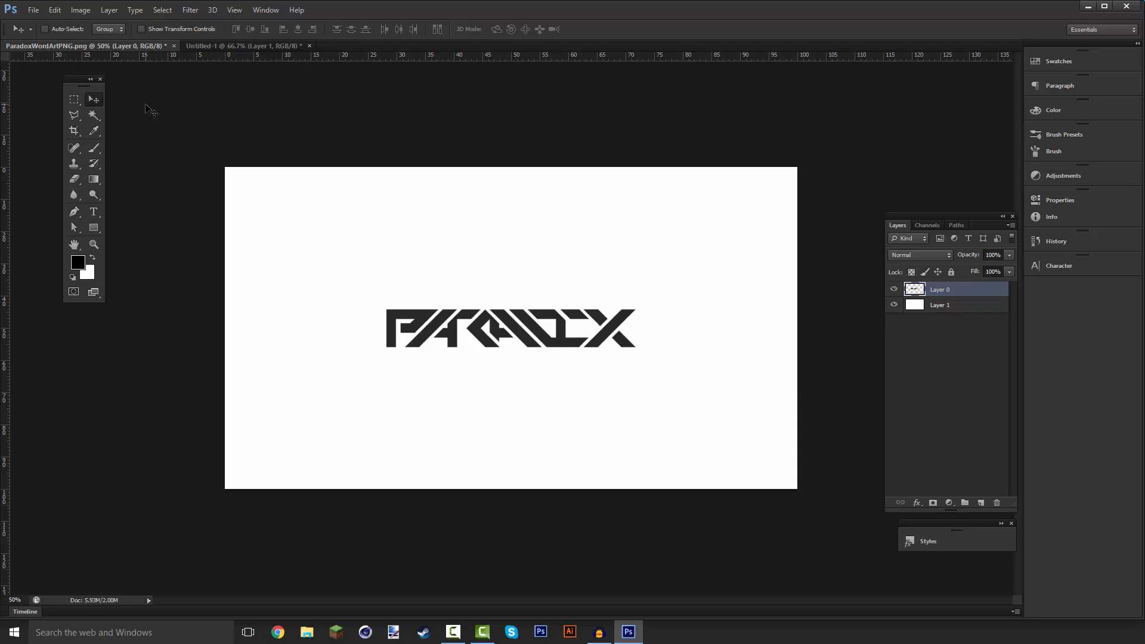
left_click(257, 47)
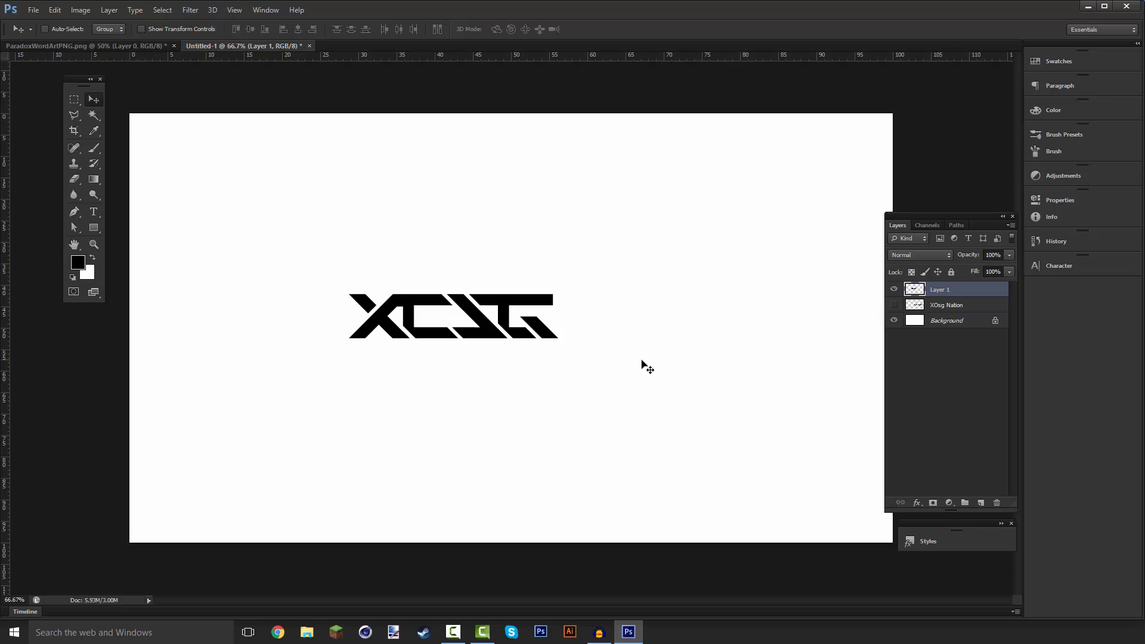
Make the XOsg Nation layer visible and move the XOSG lettering to the left of NATION, level with it.
left_click_drag(481, 338, 359, 349)
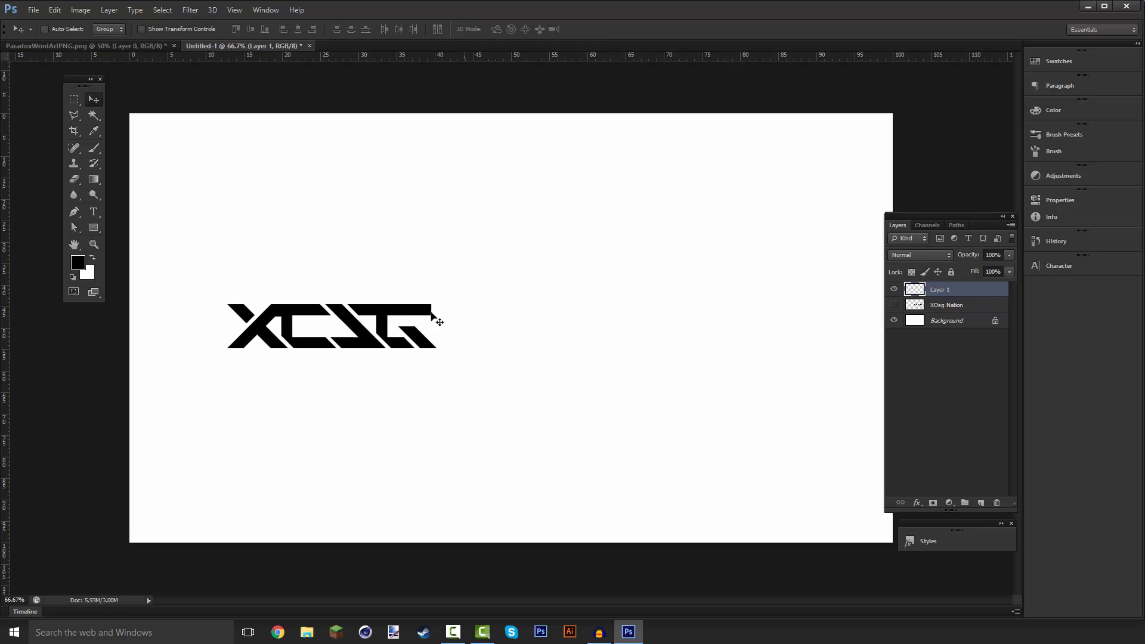
left_click_drag(292, 322, 300, 298)
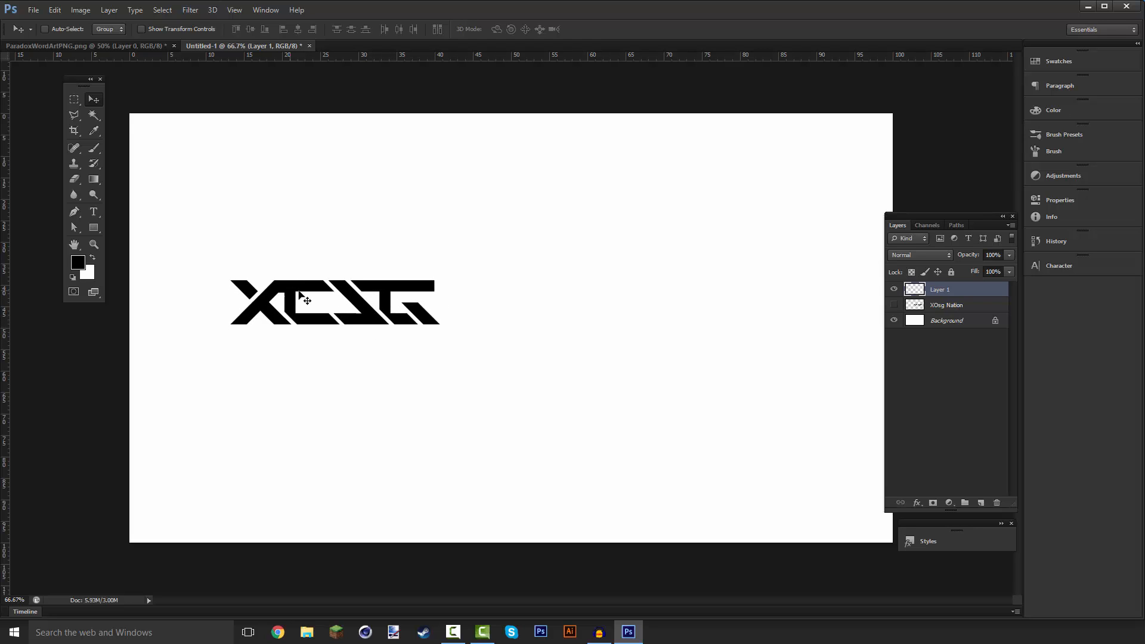
left_click(894, 304)
left_click_drag(756, 333, 756, 357)
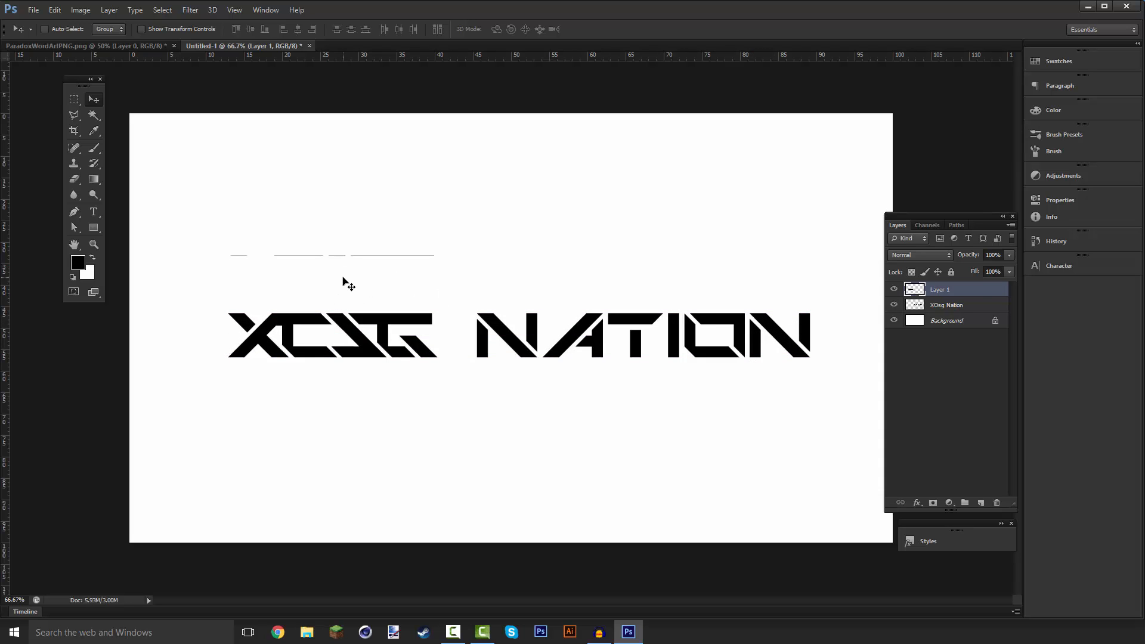
key("ctrl+alt+z")
key("ctrl+alt+z")
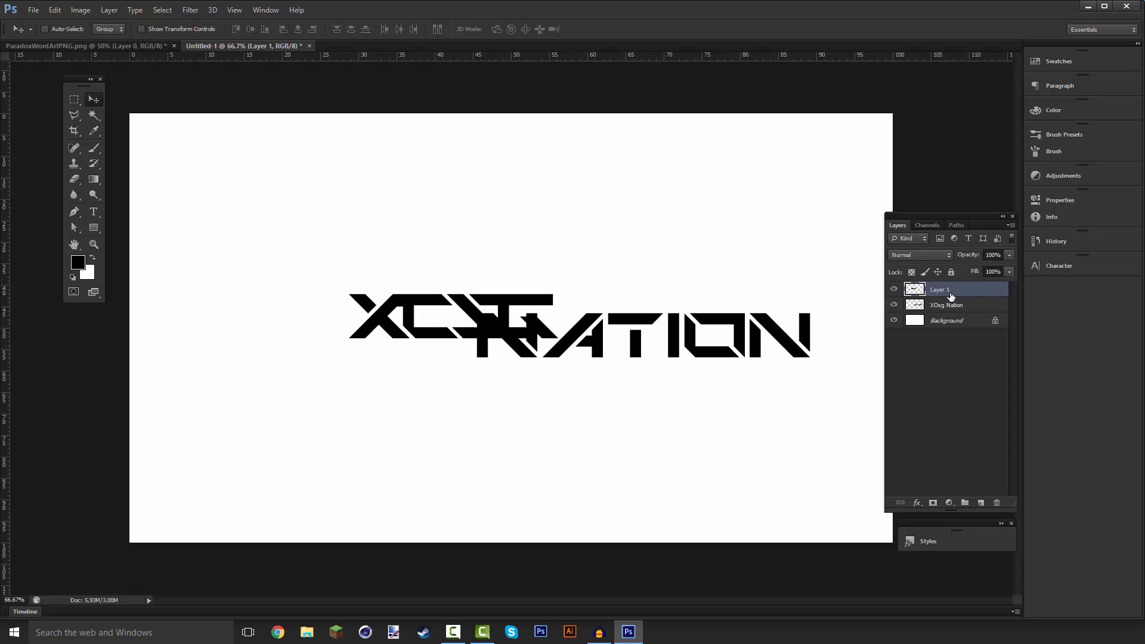
left_click_drag(527, 318, 320, 327)
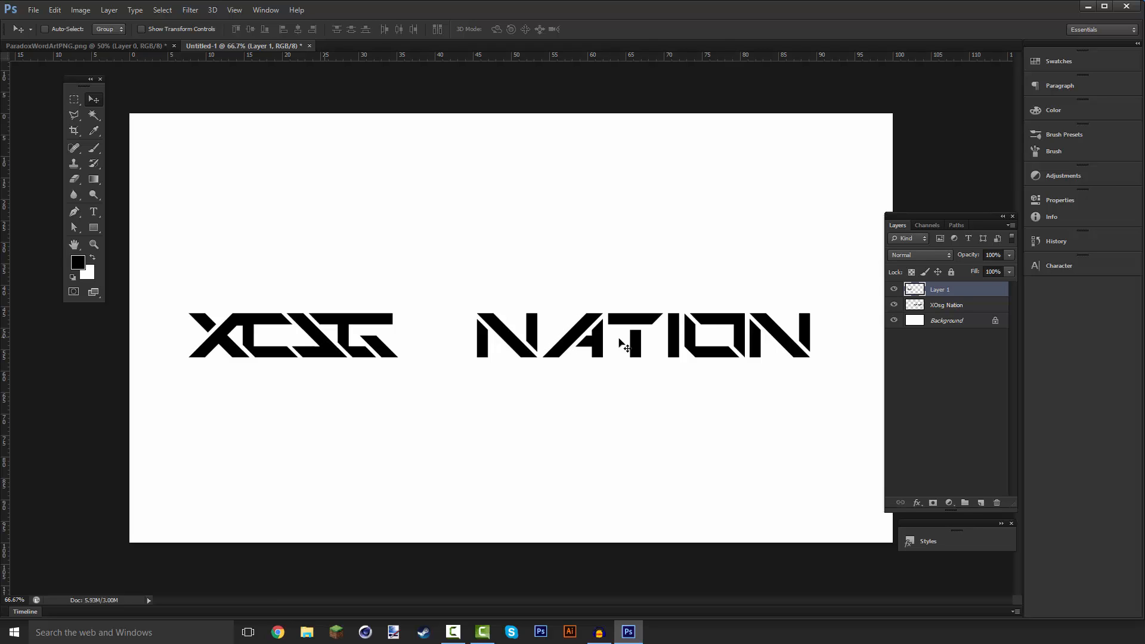
Hide the XOSG lettering on Layer 1 and move the NATION lettering to the middle of the canvas.
left_click(986, 307)
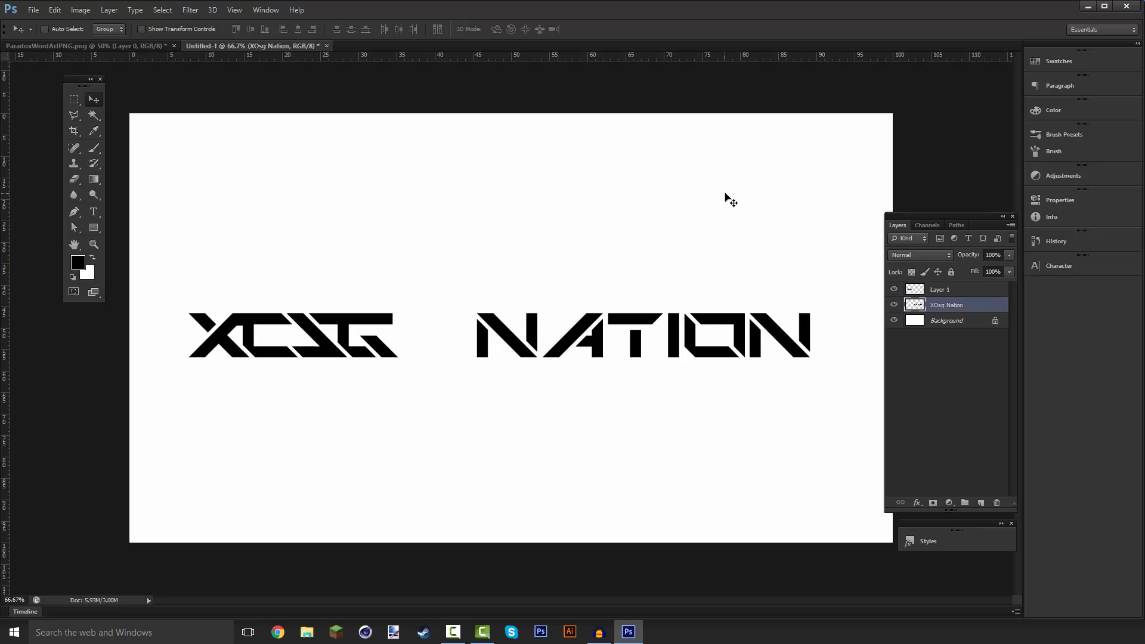
left_click(893, 291)
left_click_drag(684, 325, 545, 319)
Delete the XOsg Nation layer and add a new empty layer above the Background.
left_click(74, 99)
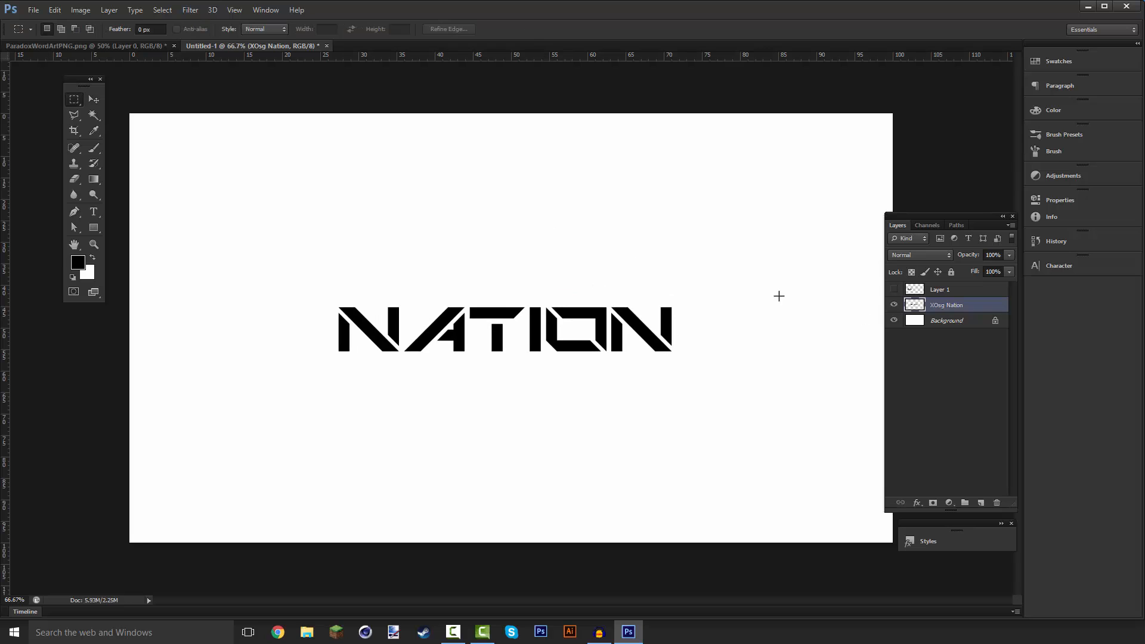
left_click(960, 320)
left_click_drag(923, 310, 996, 503)
left_click(981, 504)
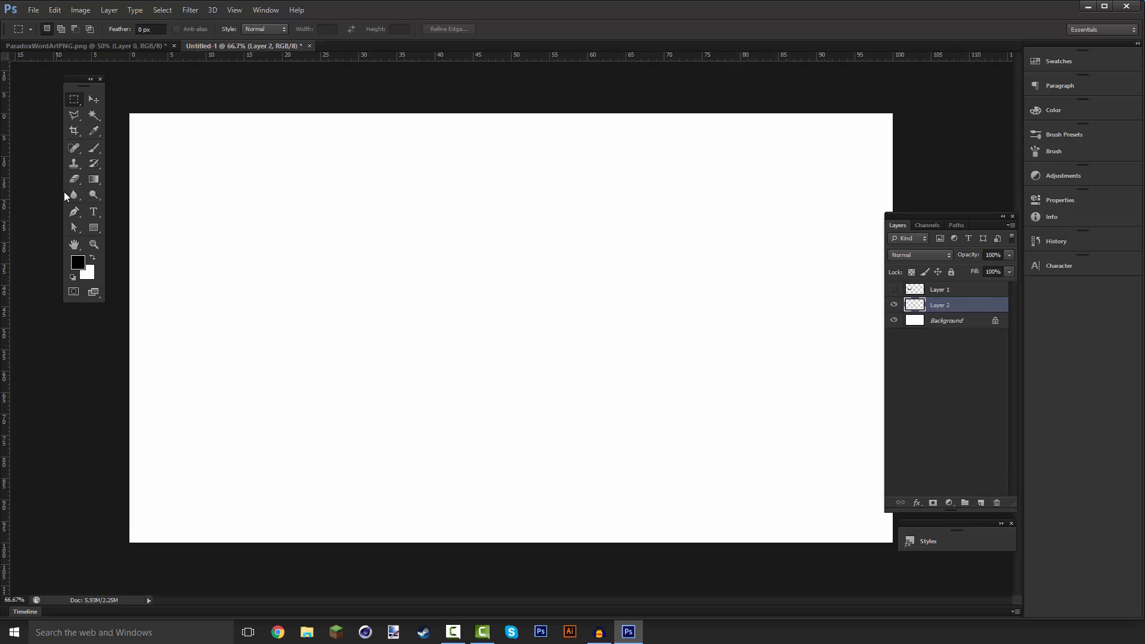
Add the text "NATION" on the new layer and move it to the middle of the canvas.
left_click(94, 213)
left_click(315, 325)
type("NATION")
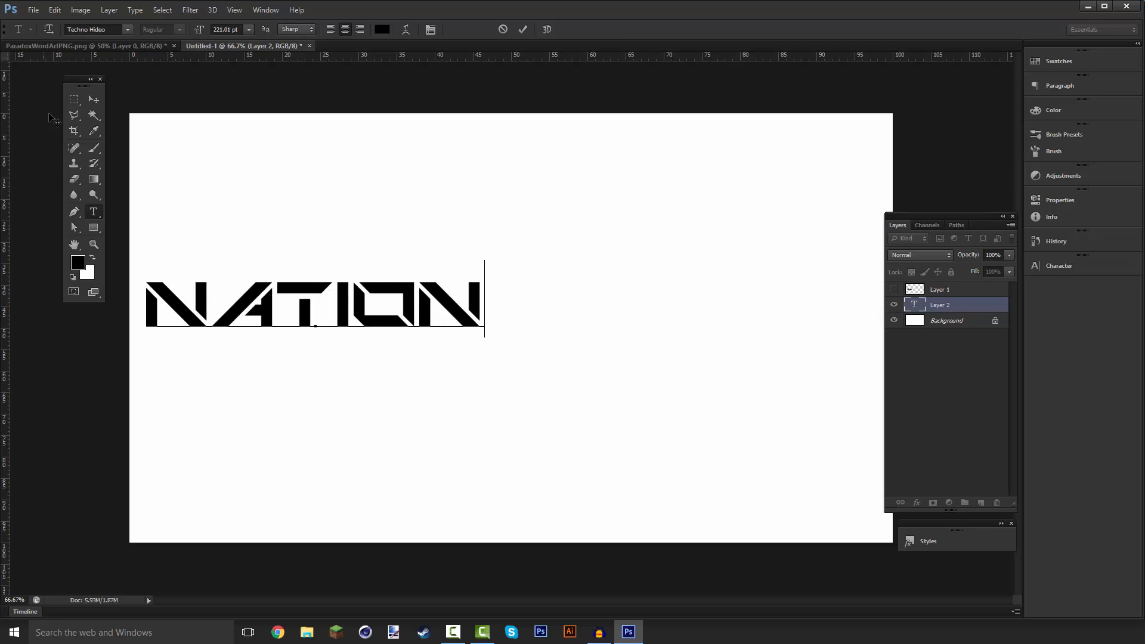
left_click(94, 99)
left_click_drag(283, 281, 480, 312)
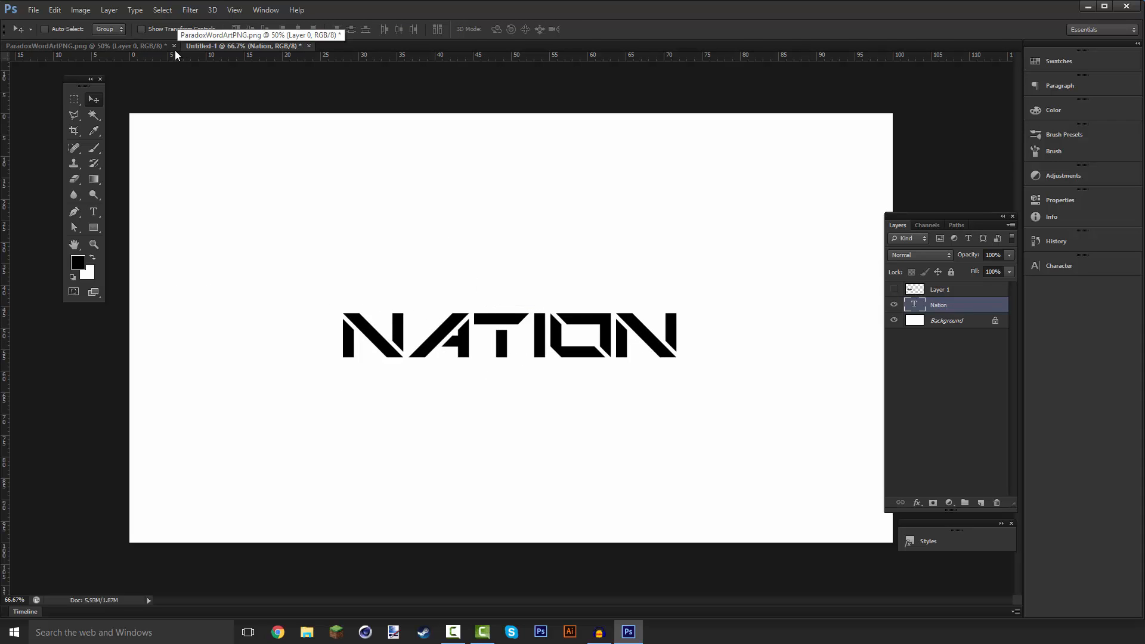
Rasterize the Nation text layer.
left_click(74, 99)
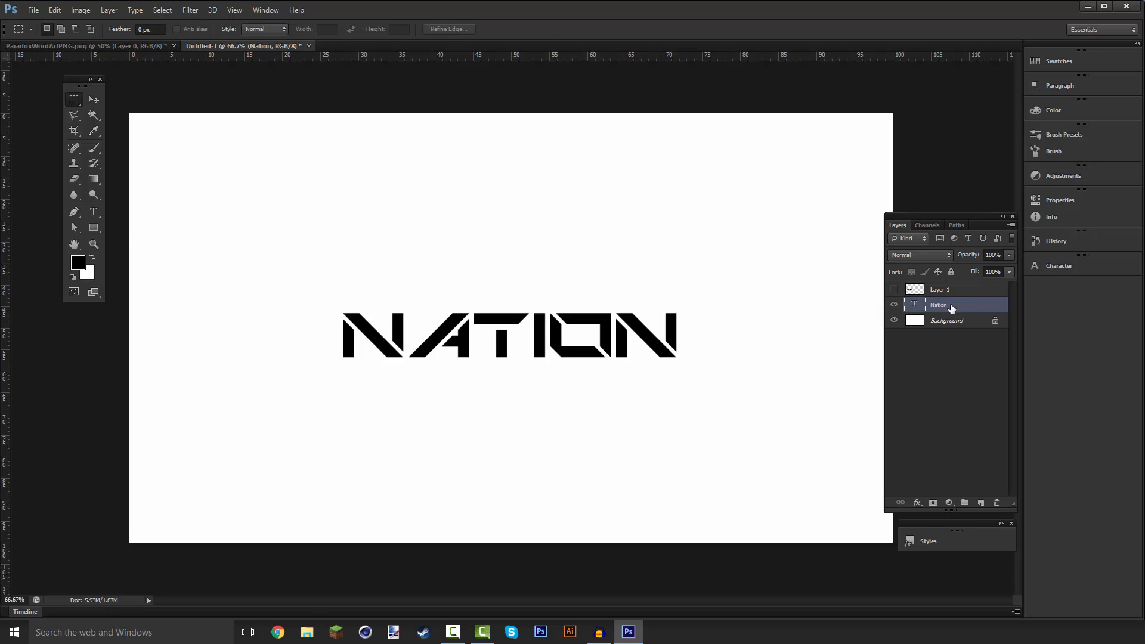
left_click(93, 100)
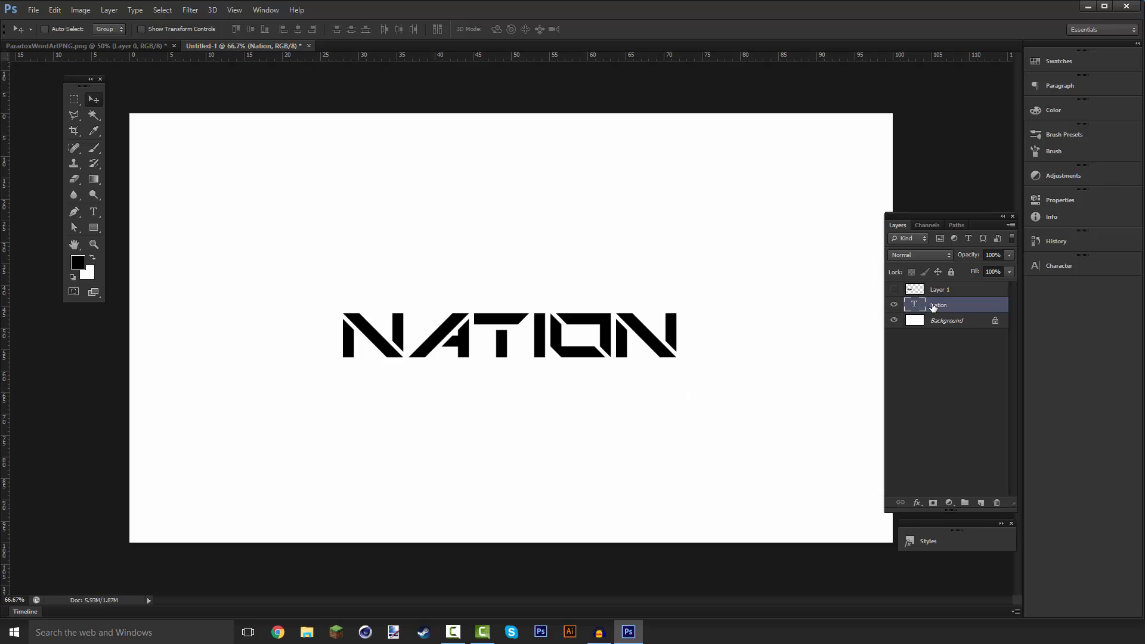
right_click(932, 305)
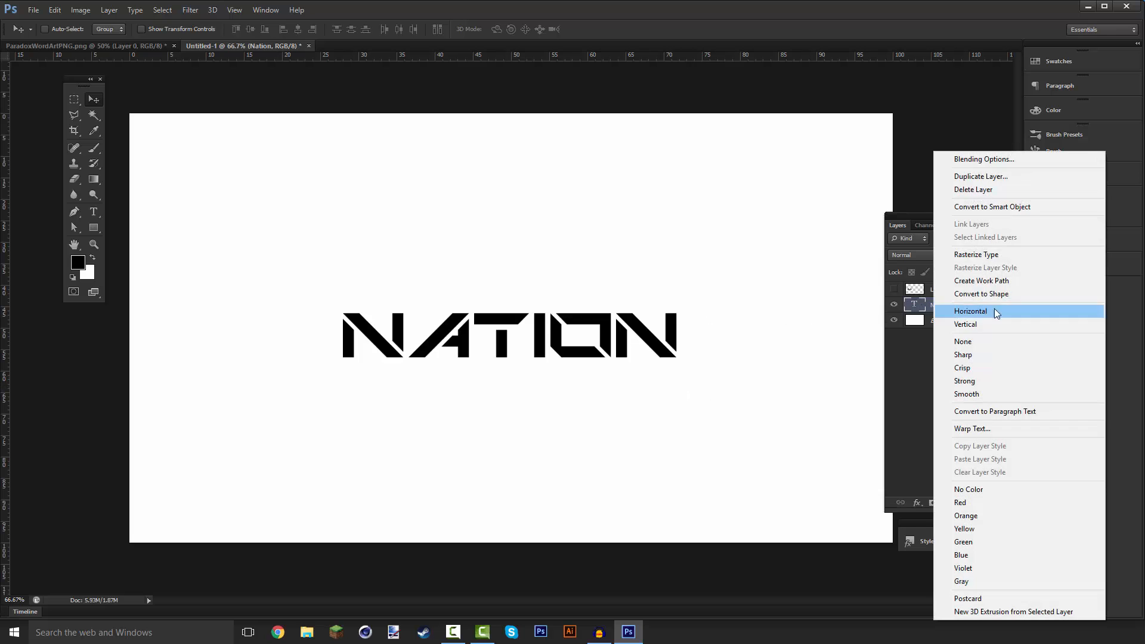
left_click(977, 256)
Move the rasterized NATION lettering slightly up and to the left on the canvas.
left_click(73, 100)
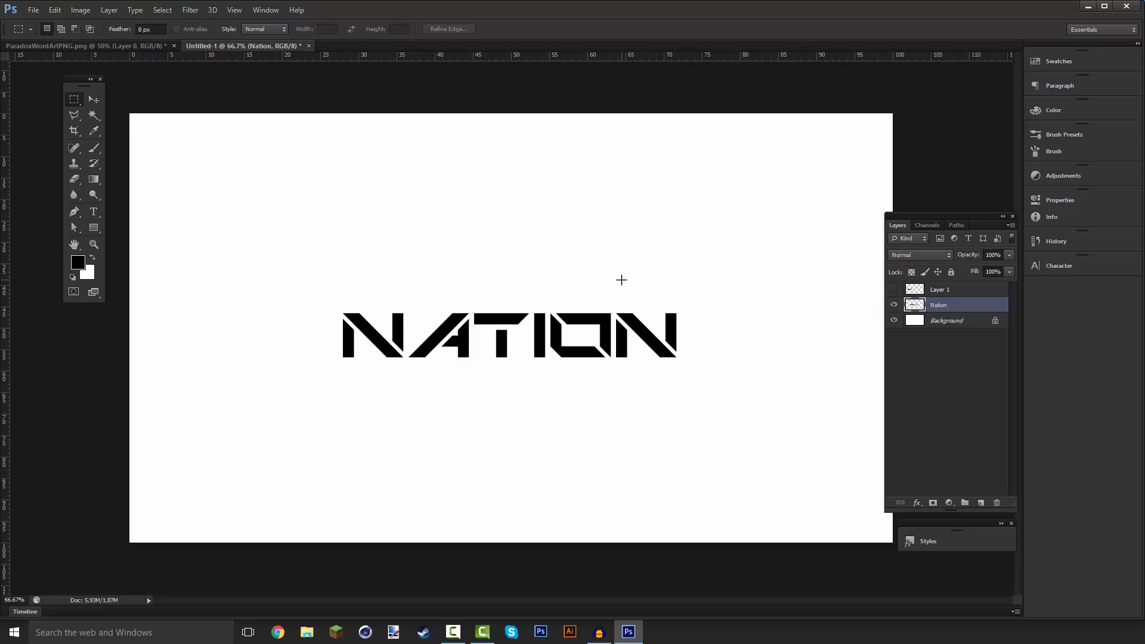
key("ctrl+plus")
scroll(642, 306, "up", 2)
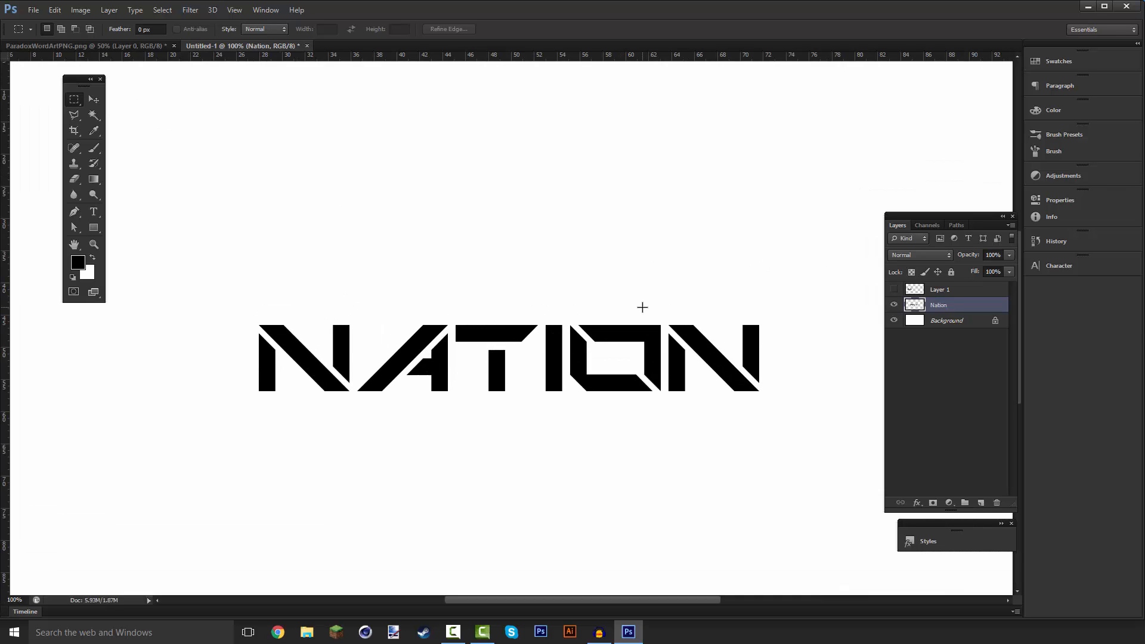
scroll(633, 308, "down", 5)
scroll(625, 309, "right", 1)
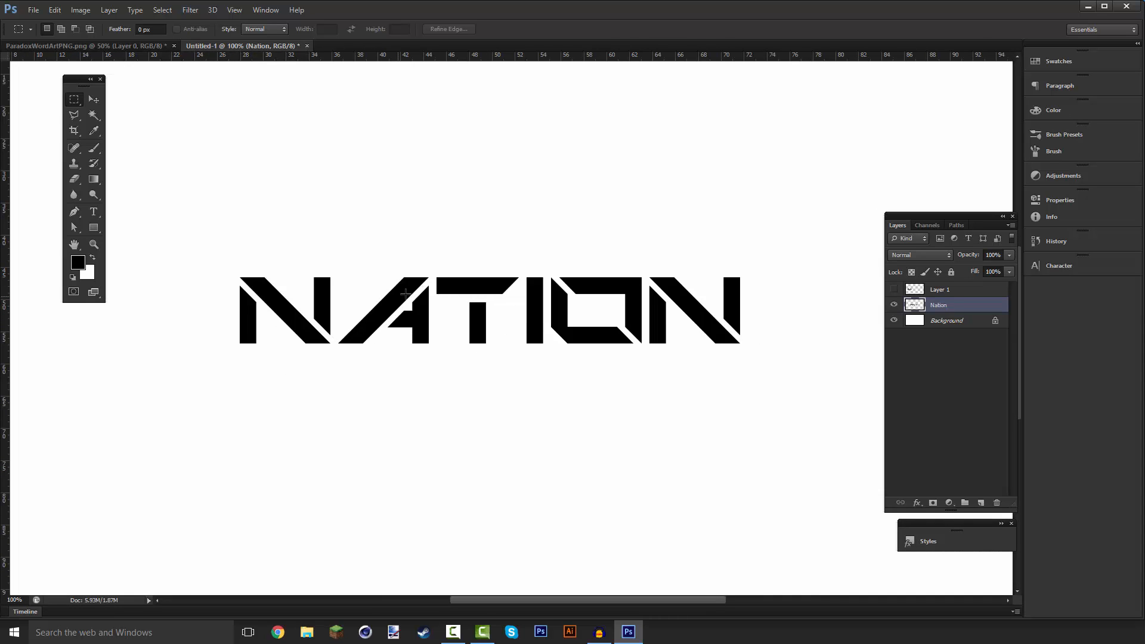
key("ctrl+plus")
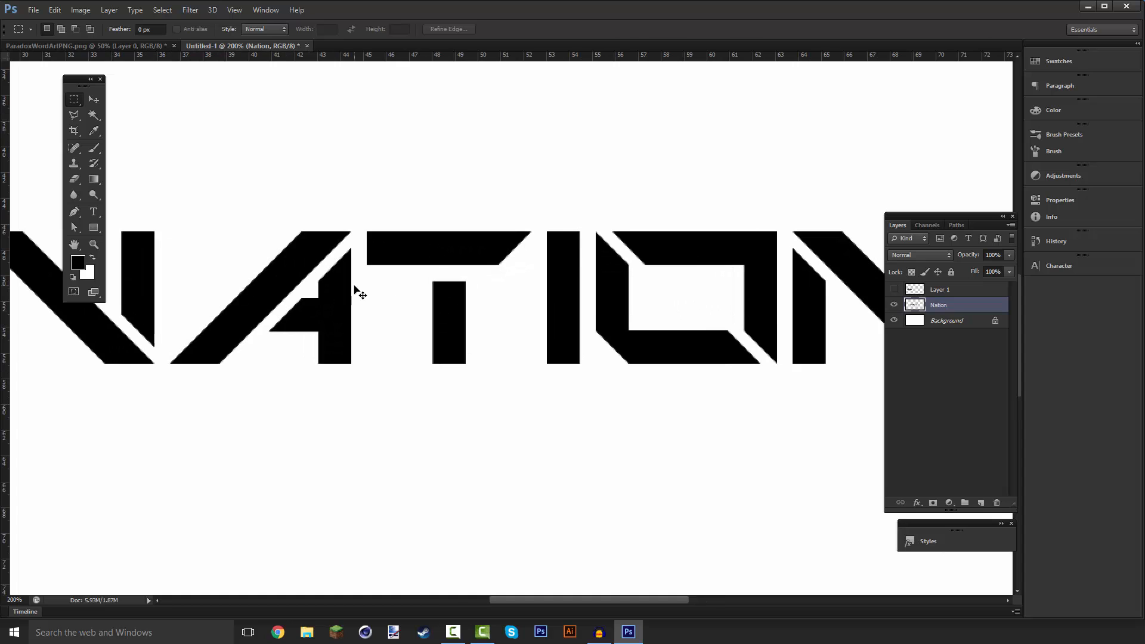
key("ctrl+minus")
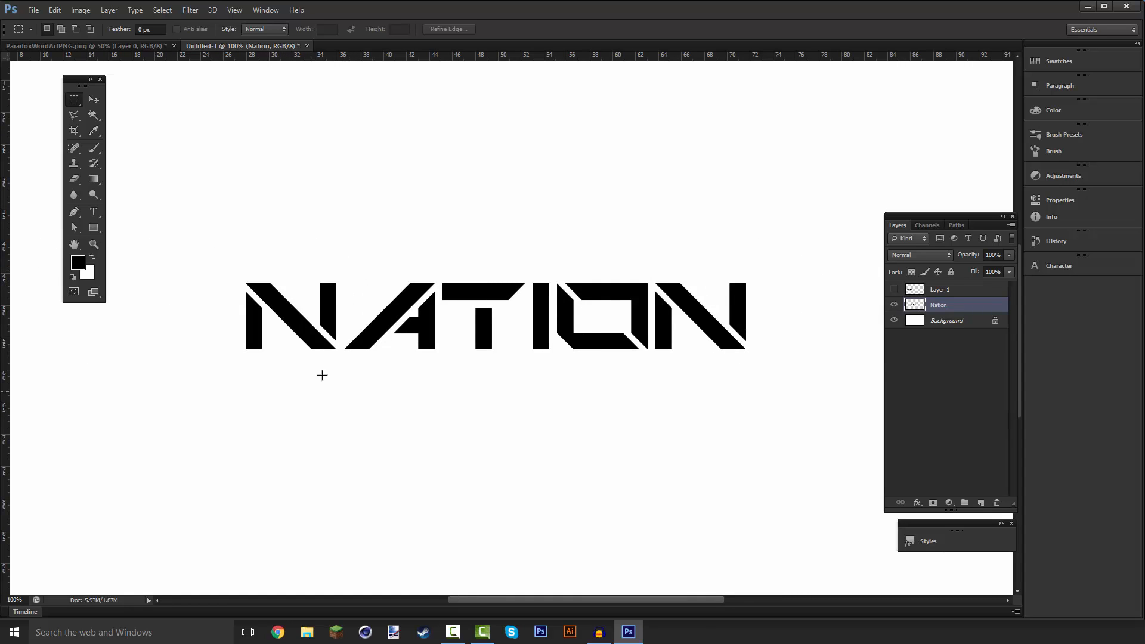
left_click(94, 99)
left_click_drag(329, 302, 276, 258)
Select the letter A of NATION with a rectangular marquee that excludes the neighbouring N and T.
left_click(74, 99)
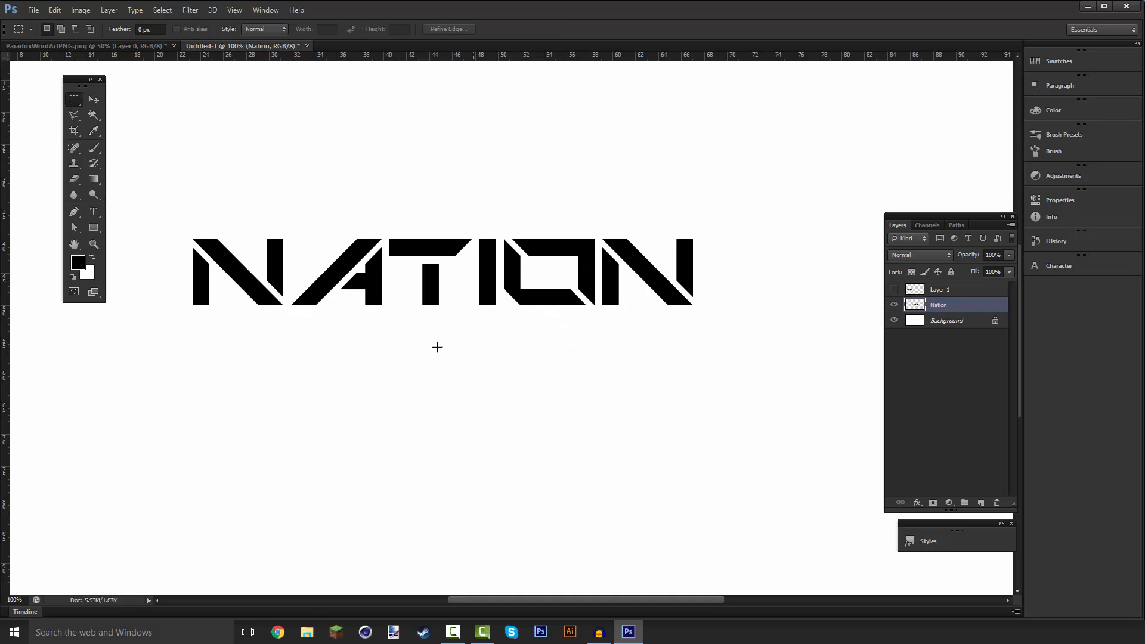
left_click_drag(291, 227, 388, 332)
left_click(388, 332)
left_click_drag(382, 224, 345, 289)
left_click(355, 291)
left_click_drag(385, 223, 287, 343)
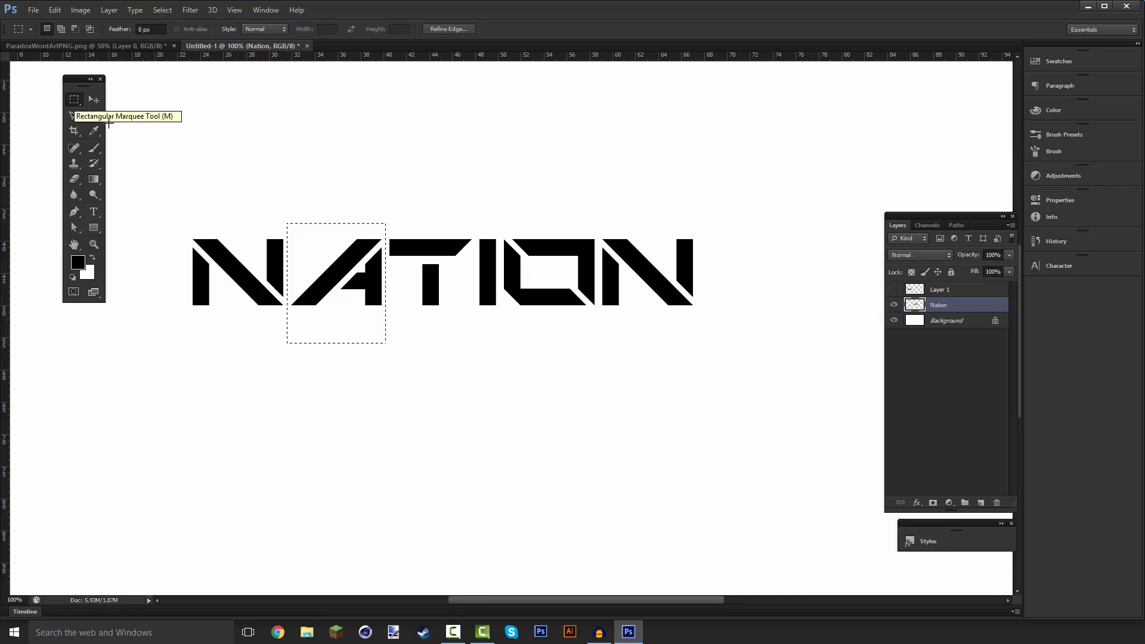
Try shifting the letter A slightly up and left against the first N, and undo the move.
left_click(94, 99)
mouse_move(352, 272)
left_mouse_down()
mouse_move(319, 271)
mouse_move(349, 272)
mouse_move(319, 269)
mouse_move(338, 265)
left_mouse_up()
key("ctrl+d")
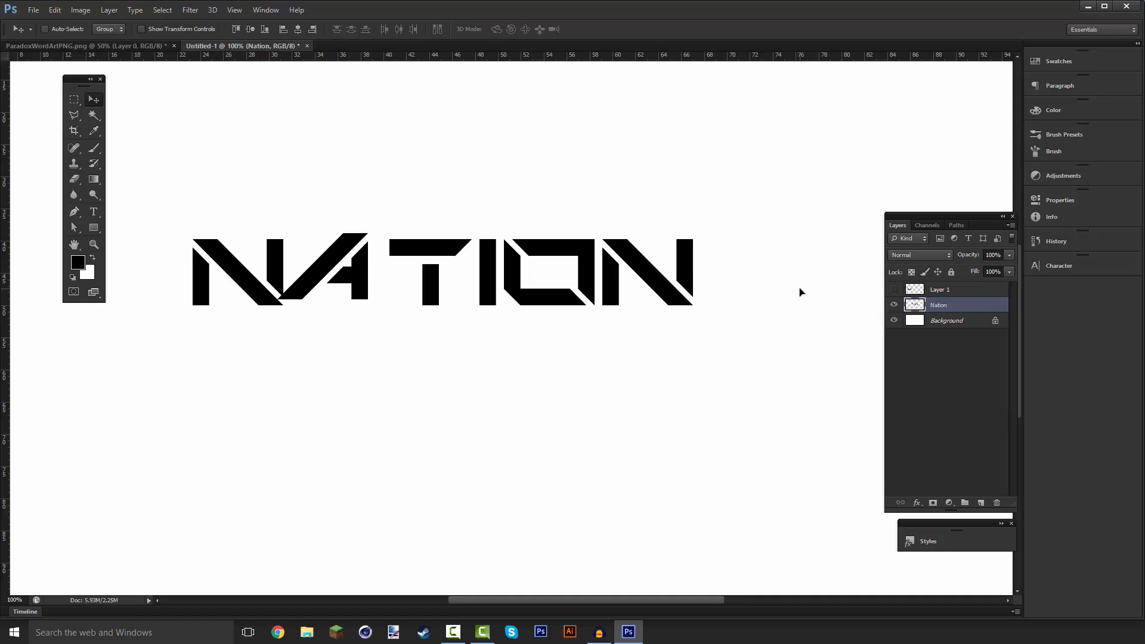
key("ctrl+alt+z")
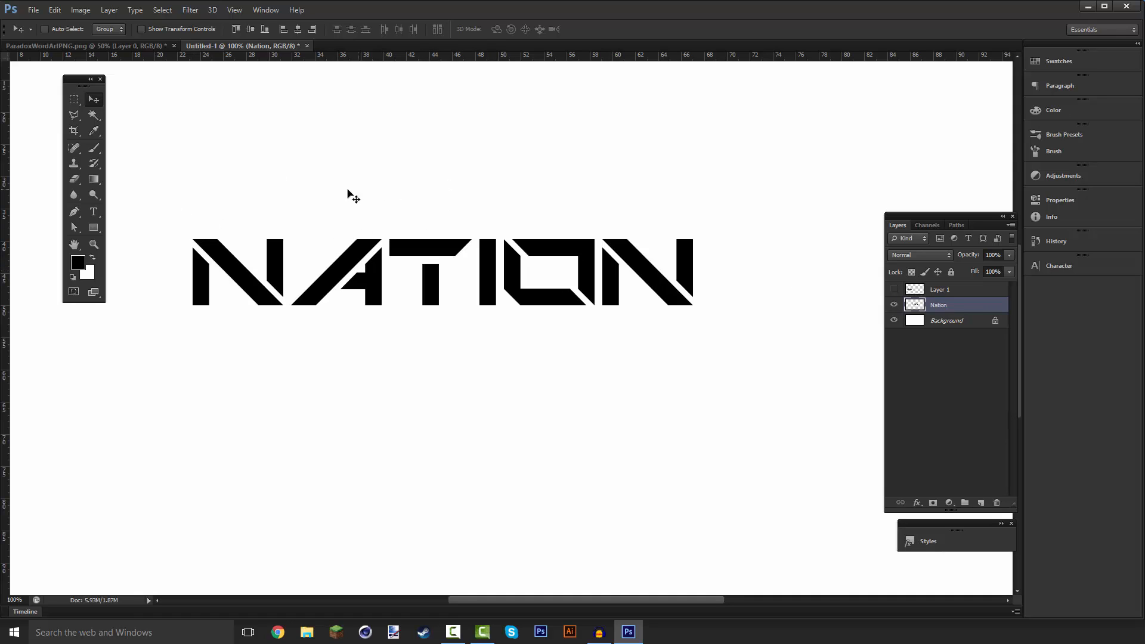
Reselect the letter A with a rectangular marquee and slide it horizontally left until it touches the first N.
key("m")
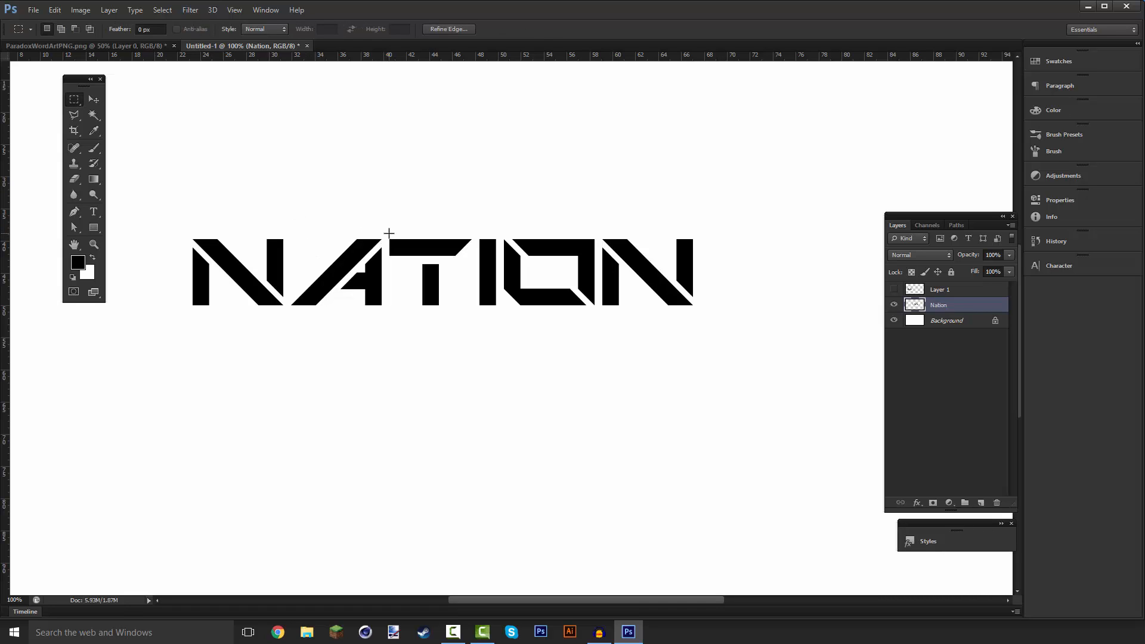
left_click_drag(387, 232, 288, 328)
left_click(94, 100)
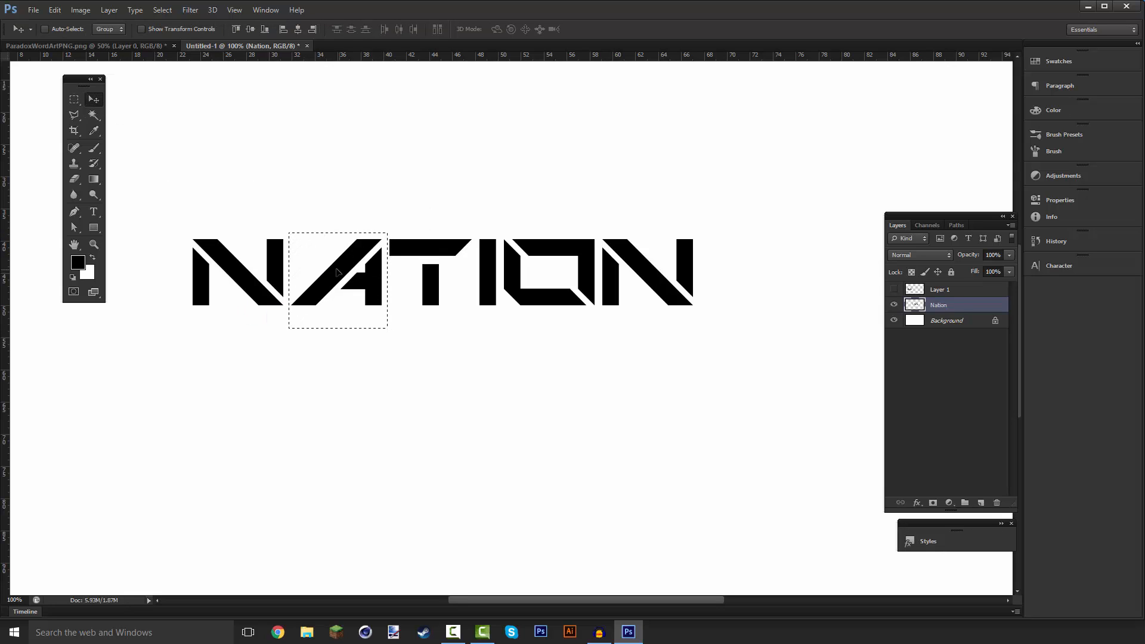
left_click_drag(340, 271, 323, 271)
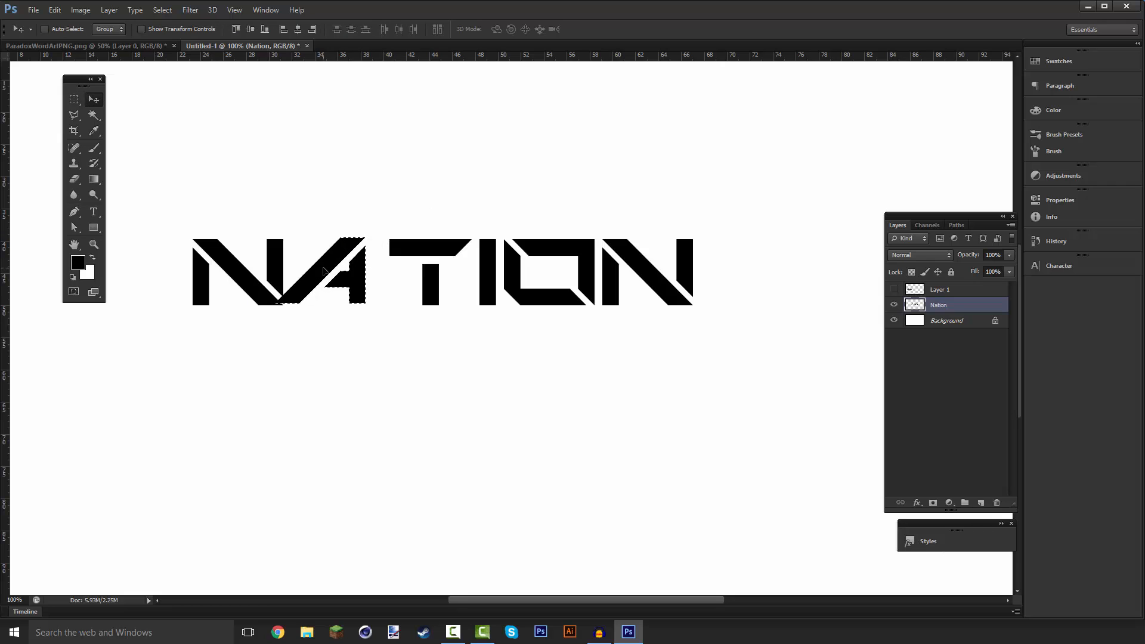
Try the letter A at several positions over and beneath the first N, and leave it just below its gap in the word.
left_click_drag(331, 270, 287, 273)
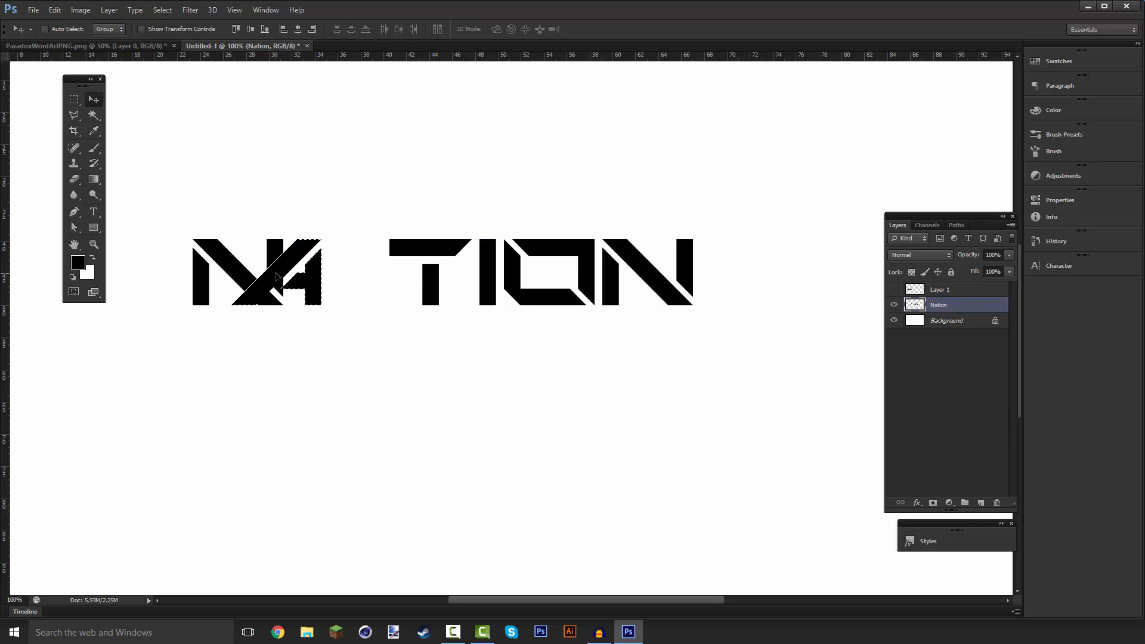
left_click_drag(272, 277, 275, 275)
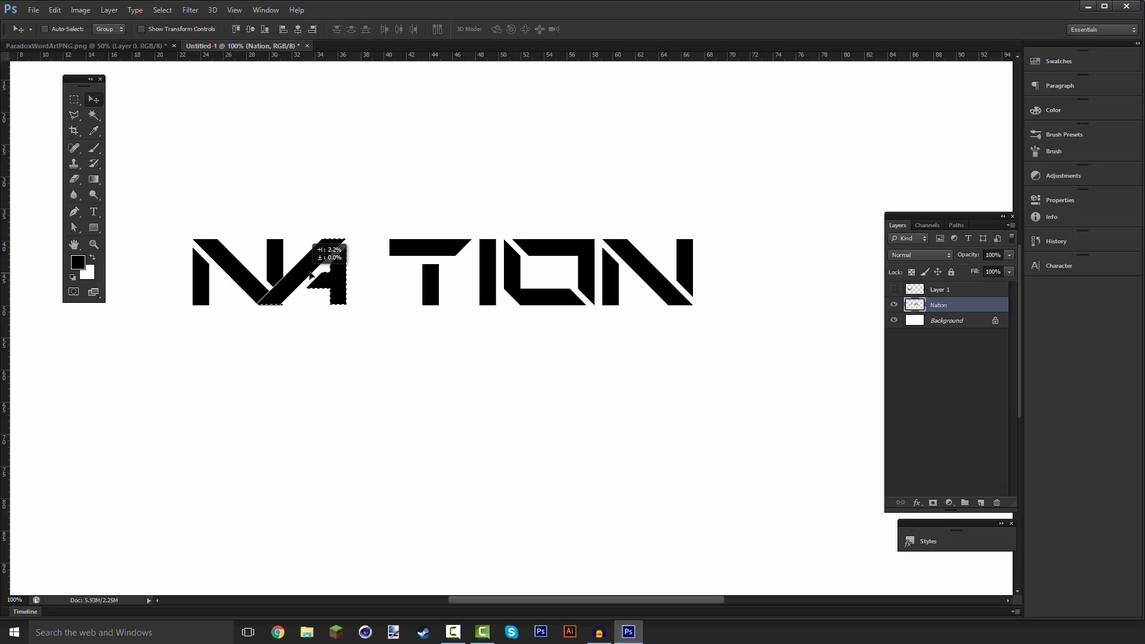
left_click_drag(325, 281, 242, 344)
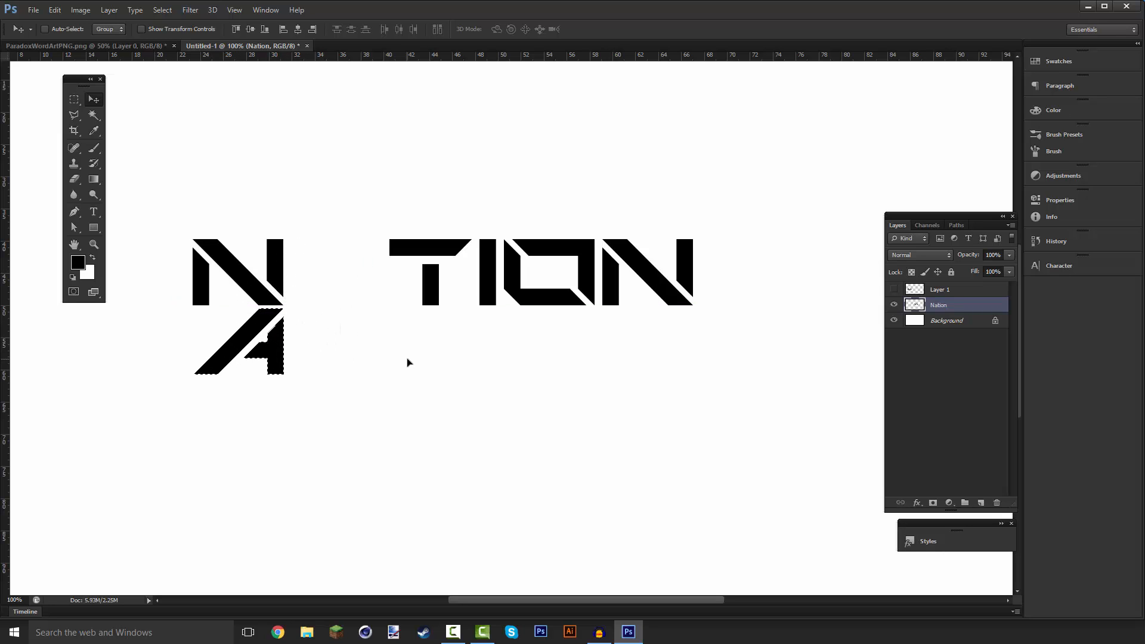
left_click_drag(241, 346, 319, 276)
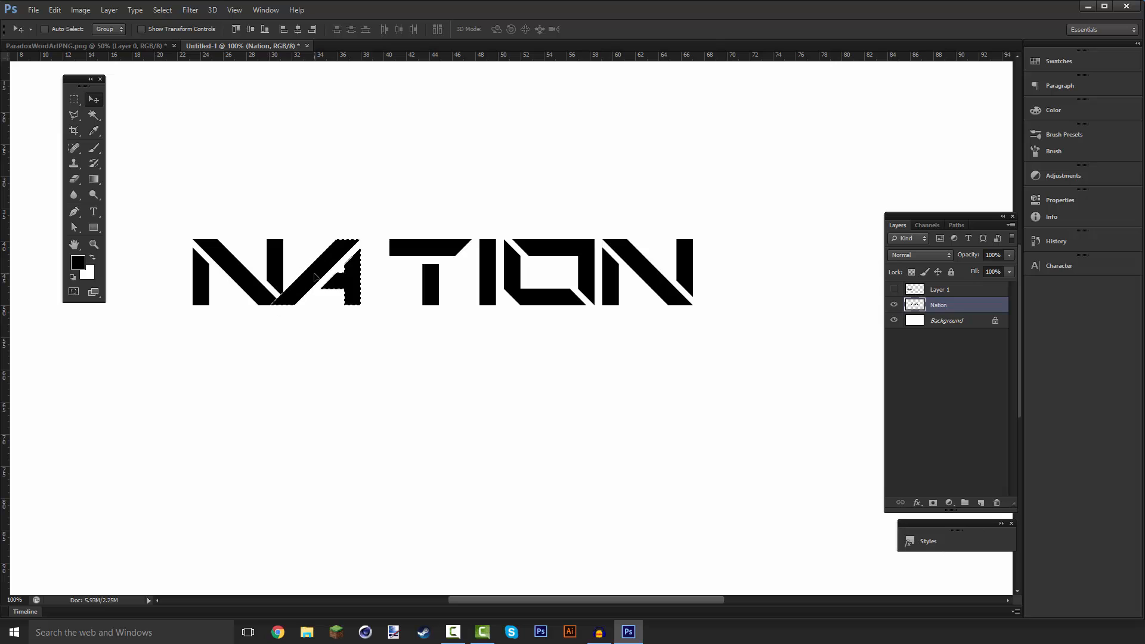
left_click_drag(293, 276, 319, 349)
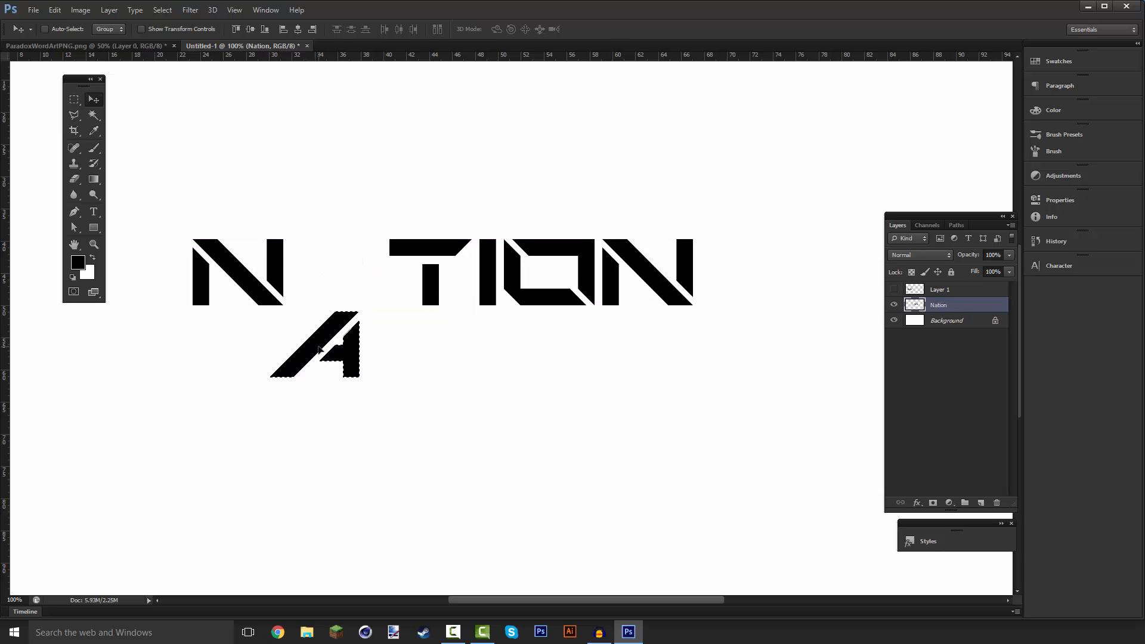
Flip the selected letter A horizontally and move it up so its stem overlaps the first N's right stem, level with the word.
key("ctrl+t")
right_click(306, 357)
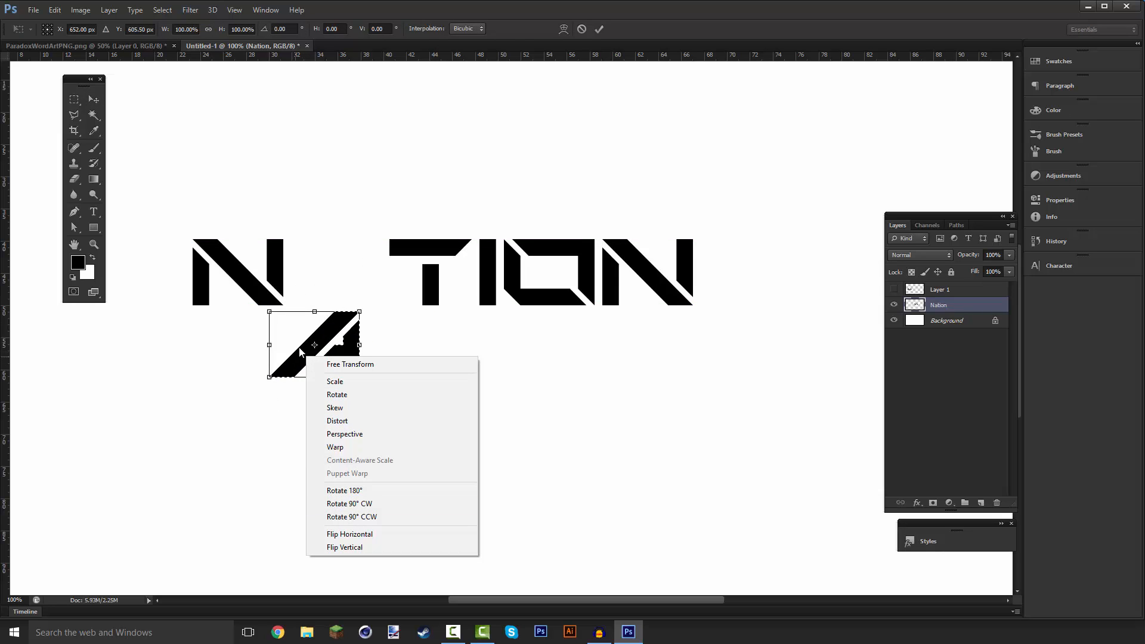
left_click(357, 534)
left_click_drag(334, 360, 331, 287)
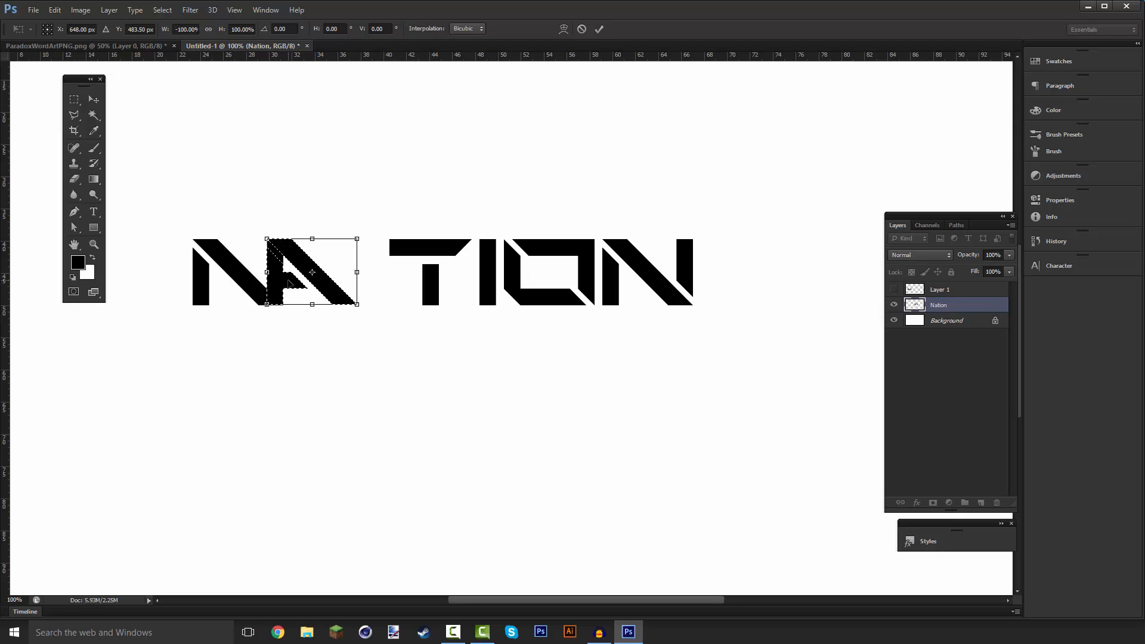
key("Return")
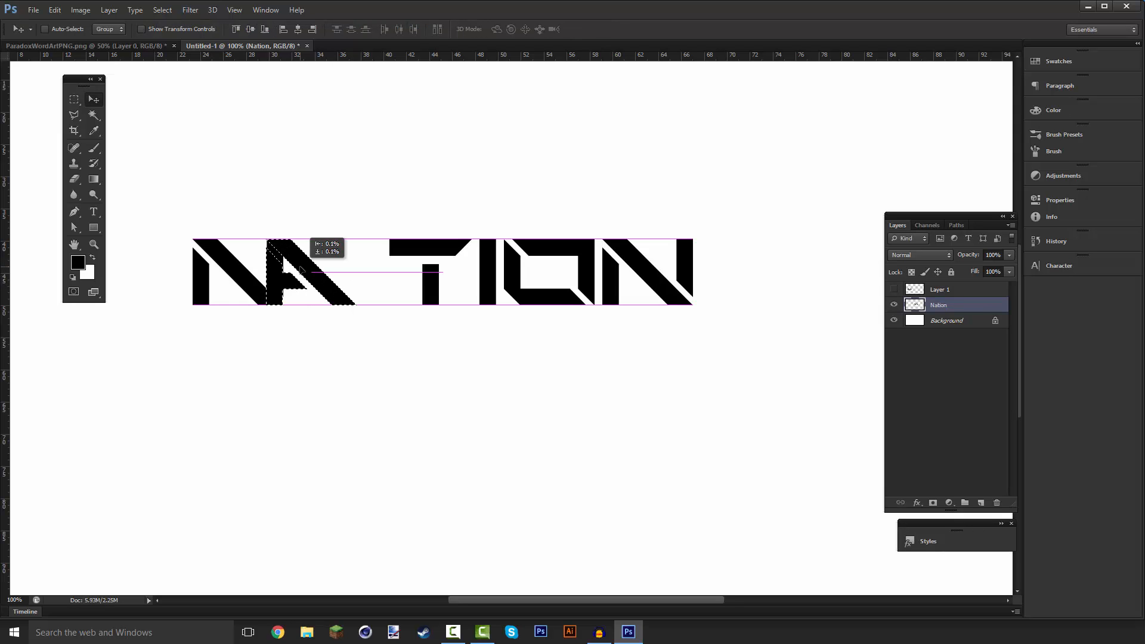
left_click_drag(302, 268, 301, 272)
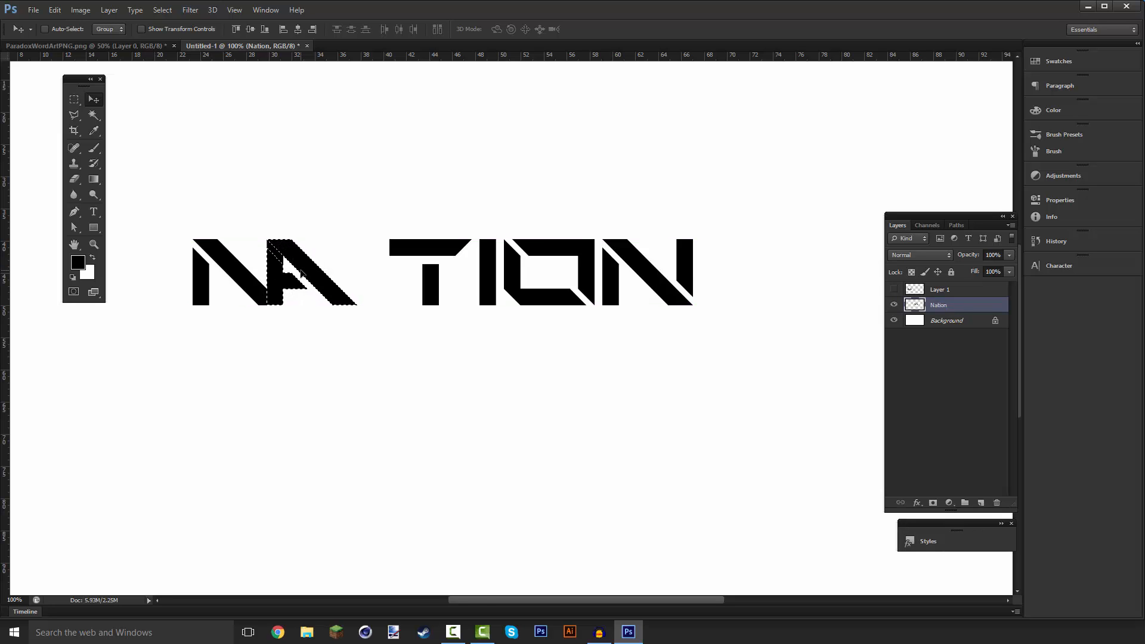
Deselect the flipped A and examine at closer range how it joins the first N.
key("ctrl+plus")
scroll(301, 274, "left", 4)
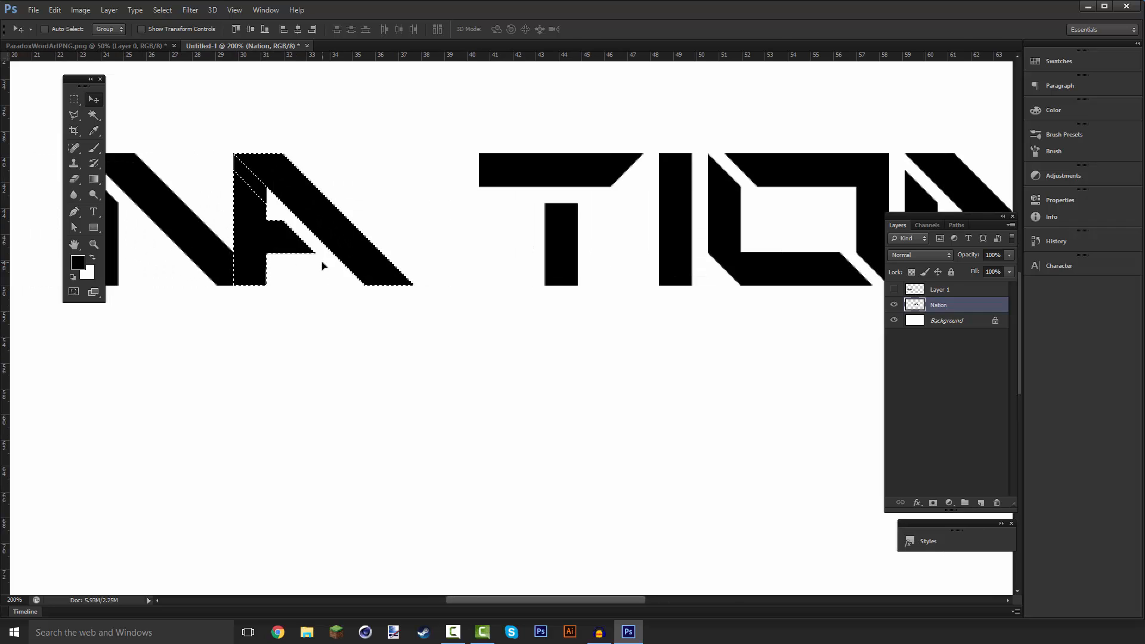
scroll(322, 265, "up", 2)
scroll(322, 266, "left", 3)
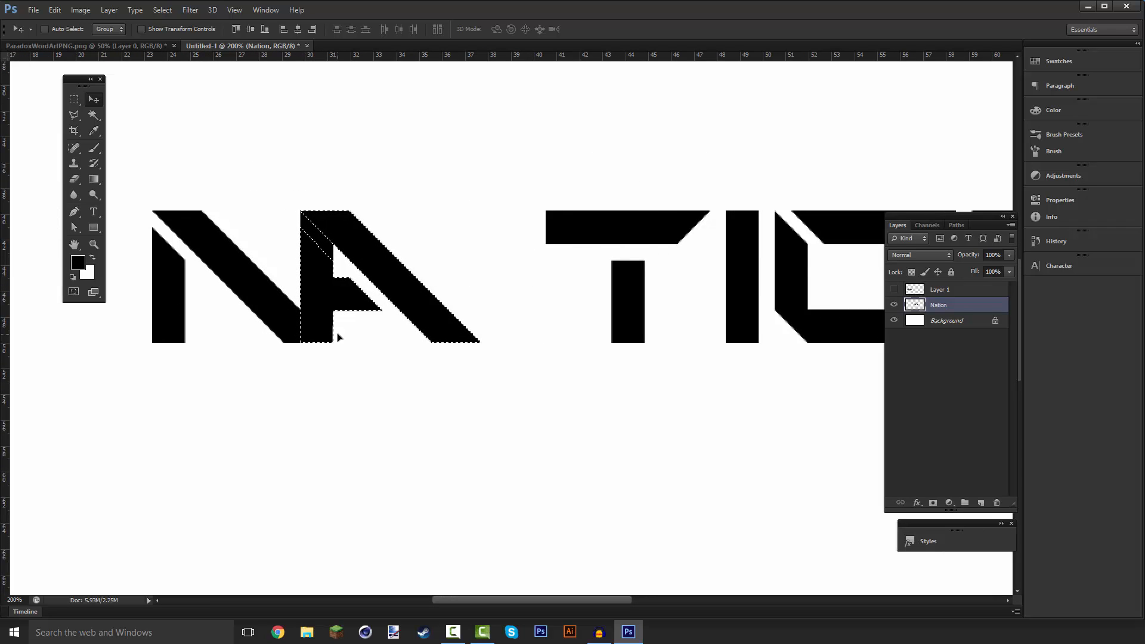
key("ctrl+d")
scroll(345, 277, "down", 1)
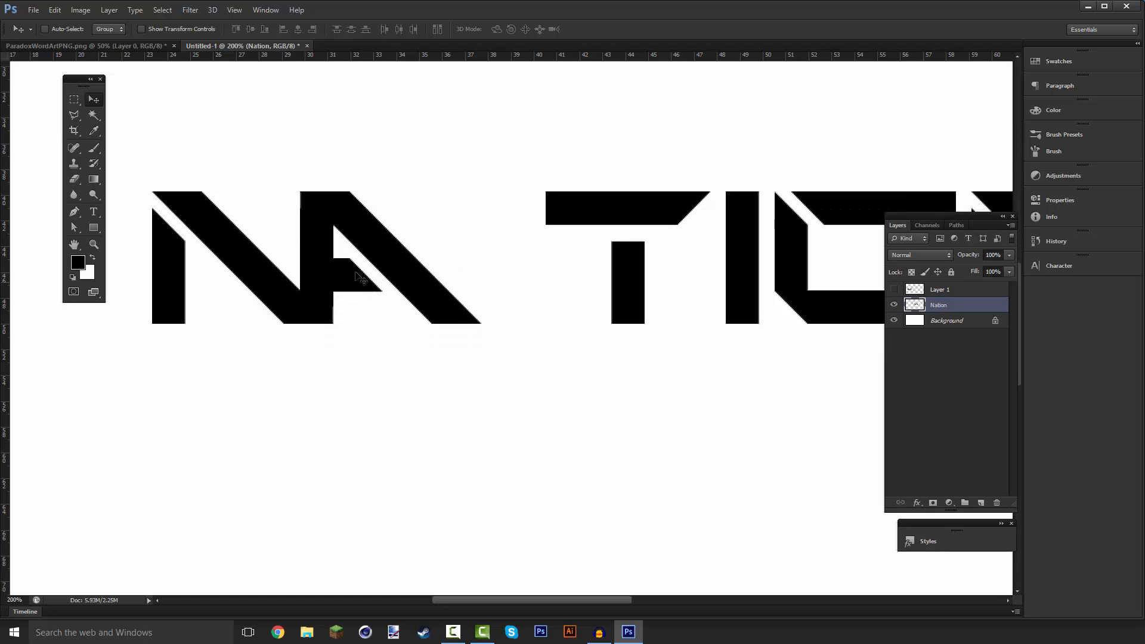
key("ctrl+minus")
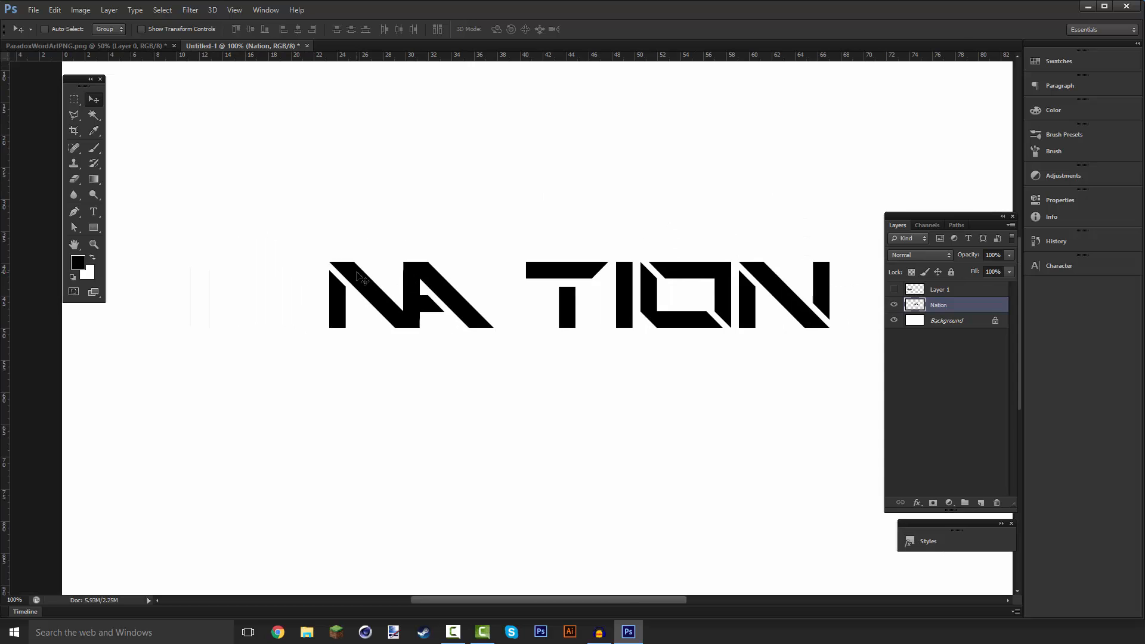
key("ctrl+plus")
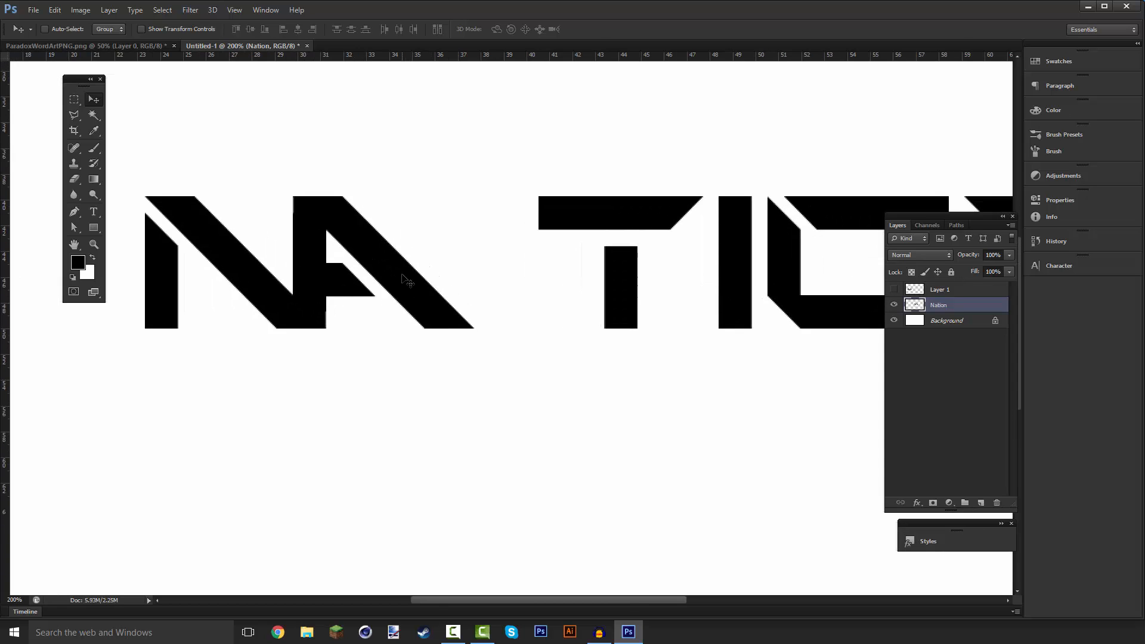
scroll(421, 323, "left", 1)
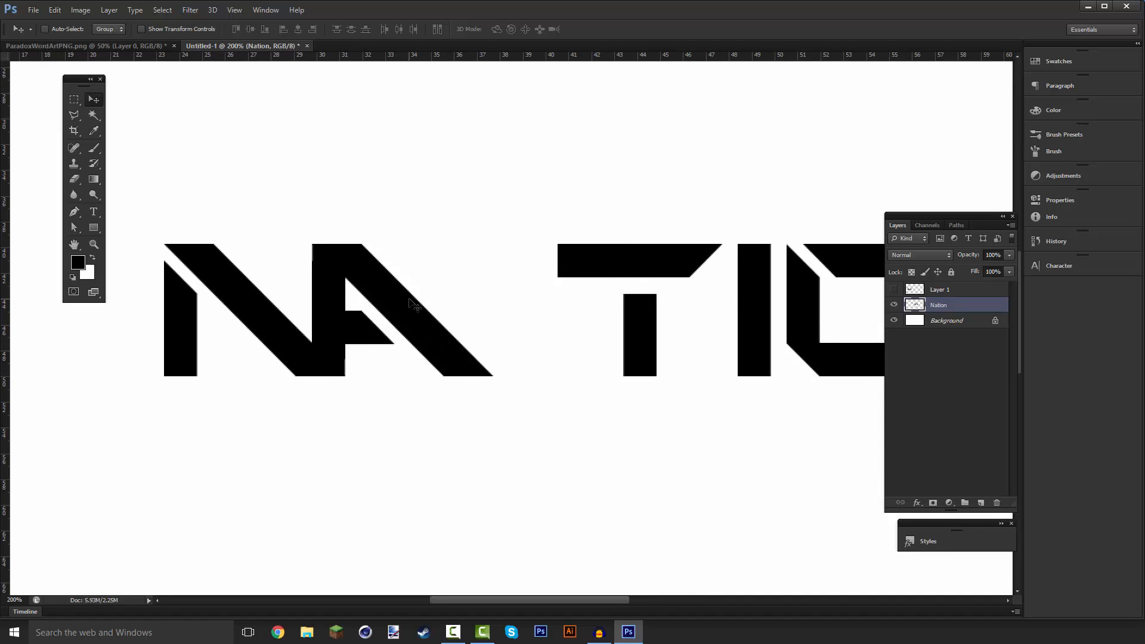
Restore the selection of the flipped A and cut it onto its own layer.
key("ctrl+z")
left_click(74, 99)
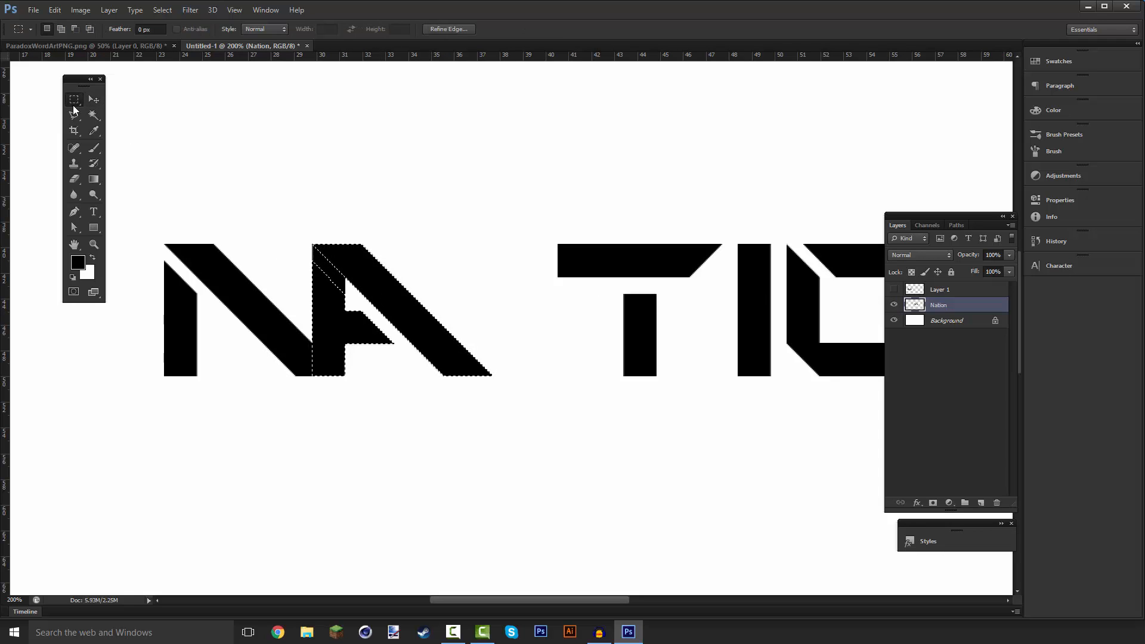
right_click(400, 306)
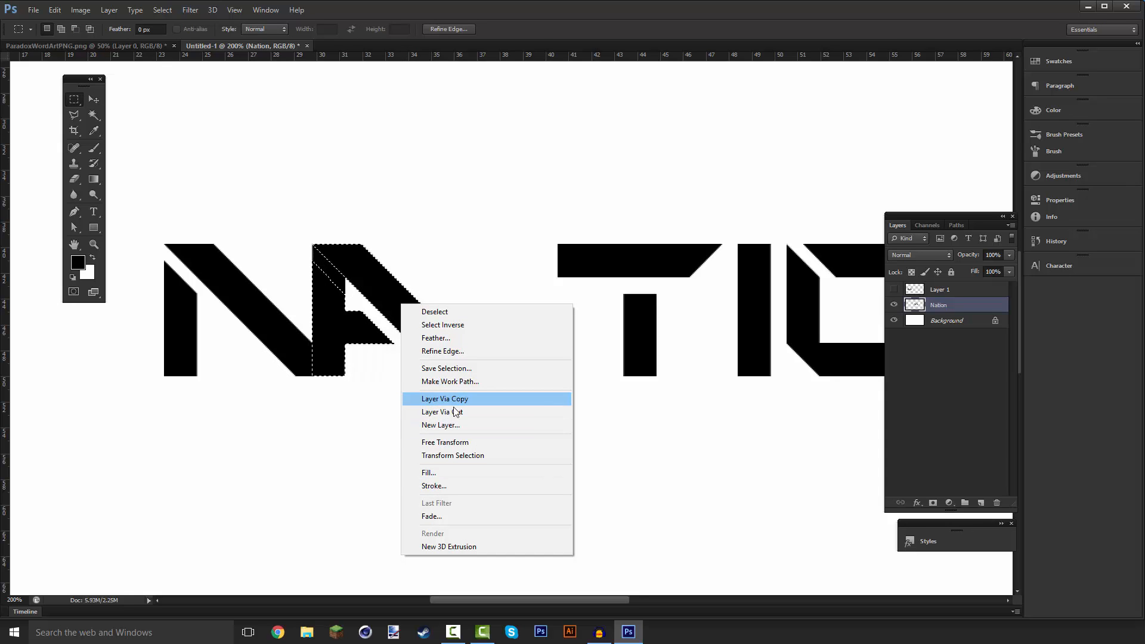
left_click(454, 412)
Toggle the visibility of Layer 2 and the Nation layer in turn to compare how the A and first N overlap.
left_click(893, 306)
left_click(897, 307)
left_click(898, 308)
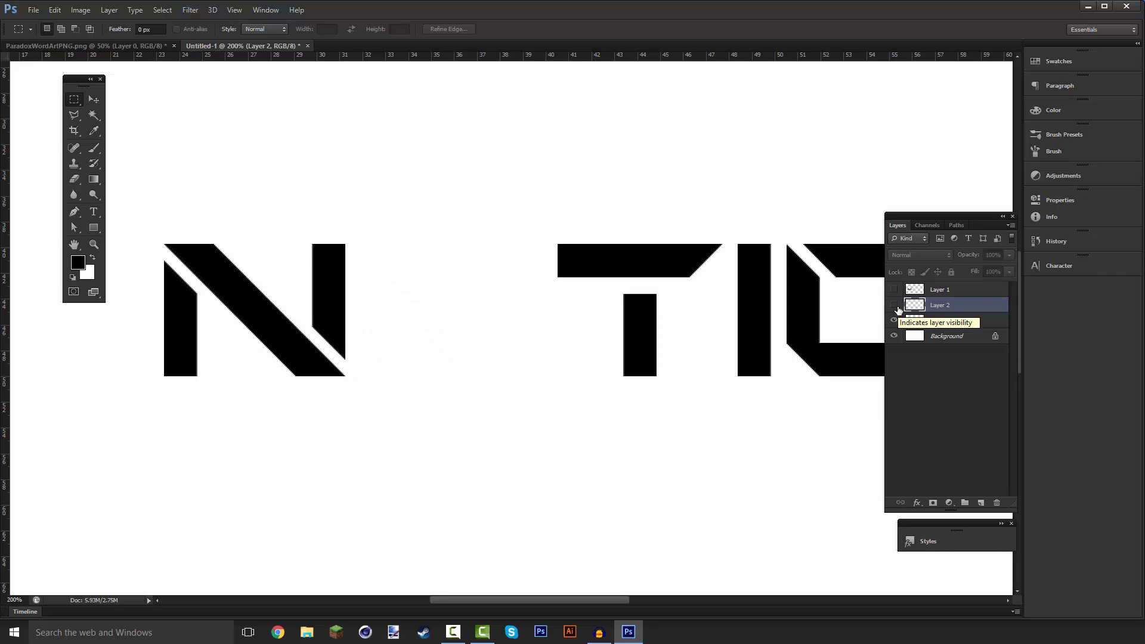
left_click(897, 307)
left_click(897, 307)
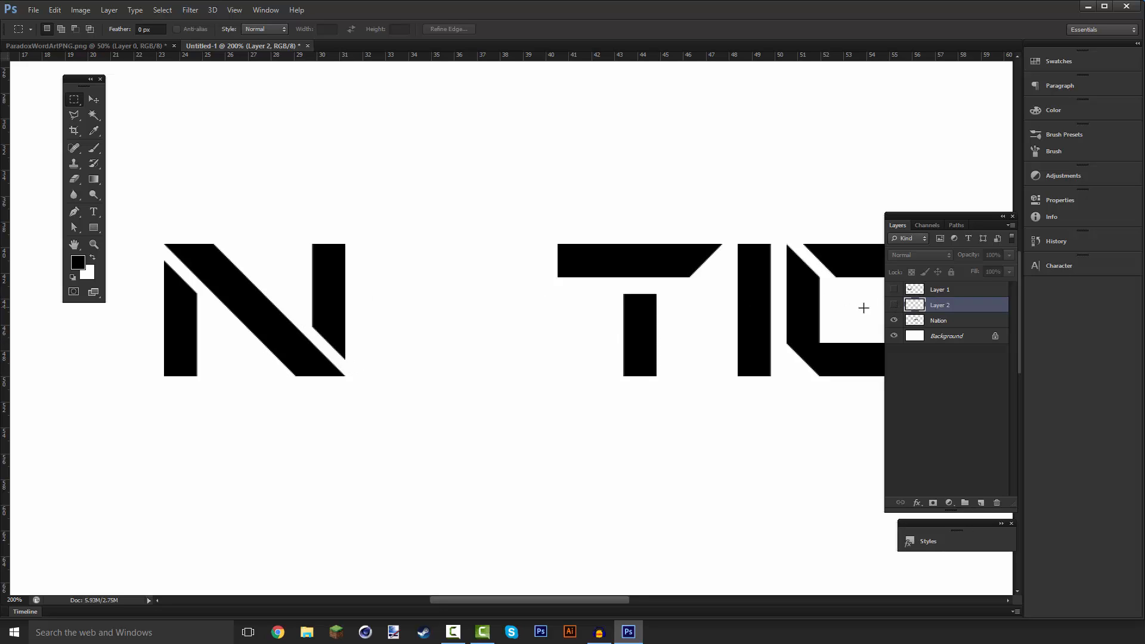
left_click(894, 305)
left_click(893, 321)
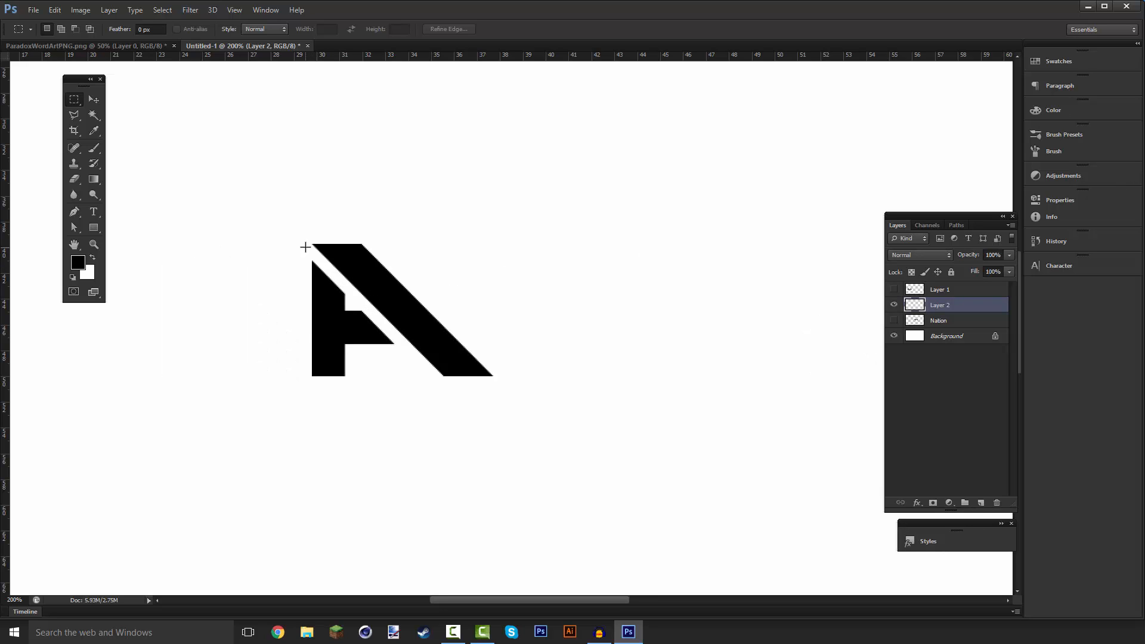
left_click(893, 320)
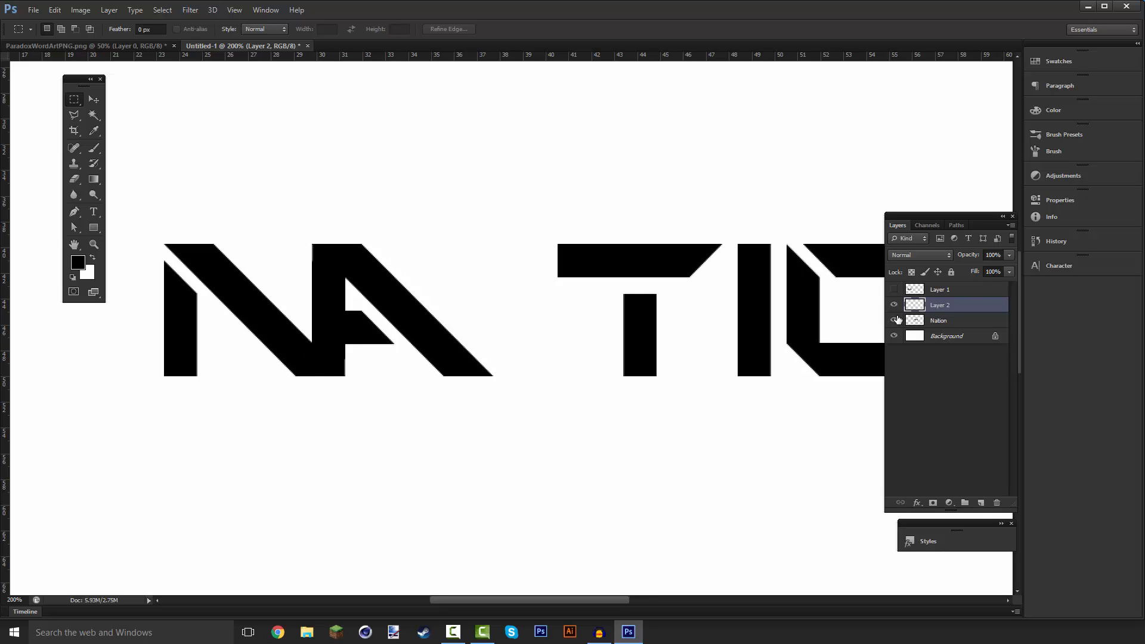
left_click(895, 320)
left_click(895, 320)
left_click(894, 305)
left_click(894, 305)
Choose the Polygonal Lasso tool and hide the Nation layer, leaving the A on Layer 2 shown alone.
left_click(74, 115)
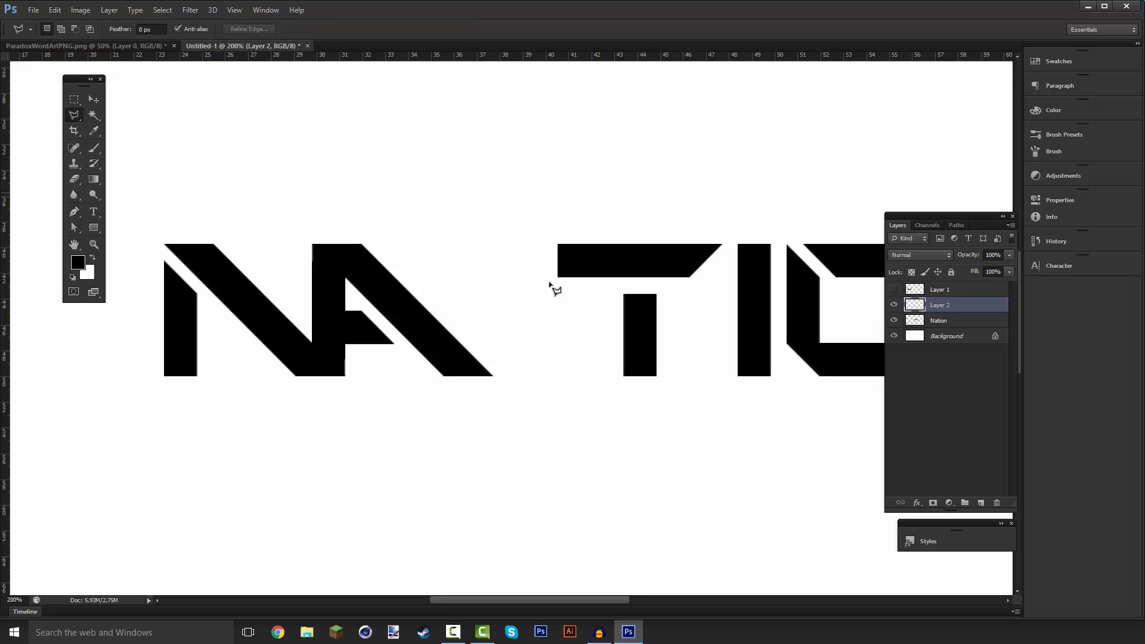
left_click(893, 306)
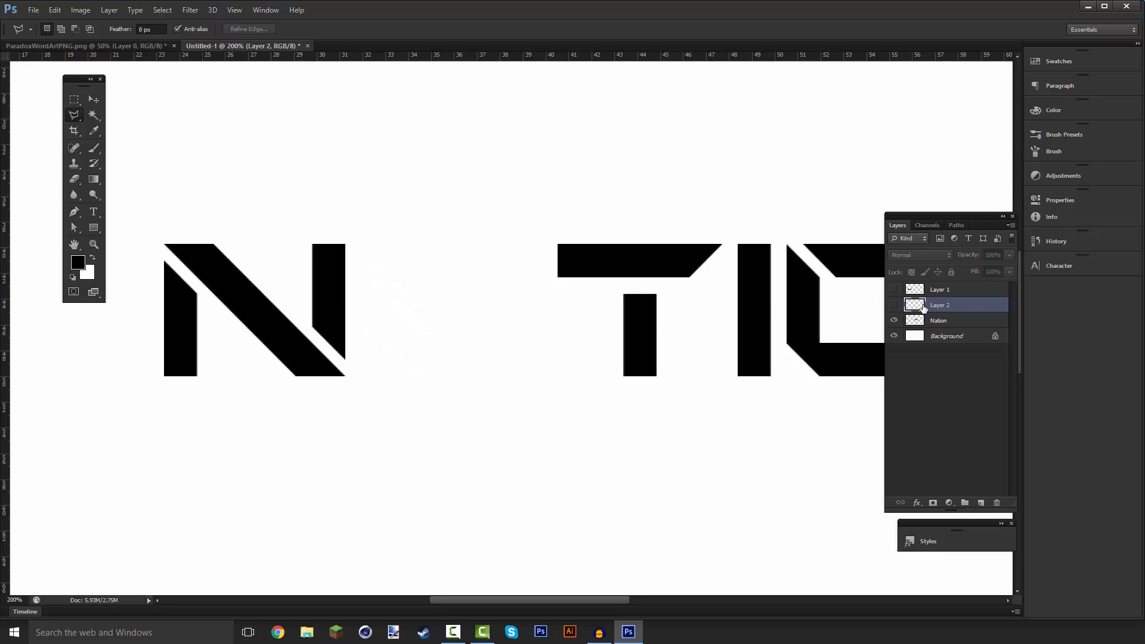
left_click(893, 305)
left_click(894, 320)
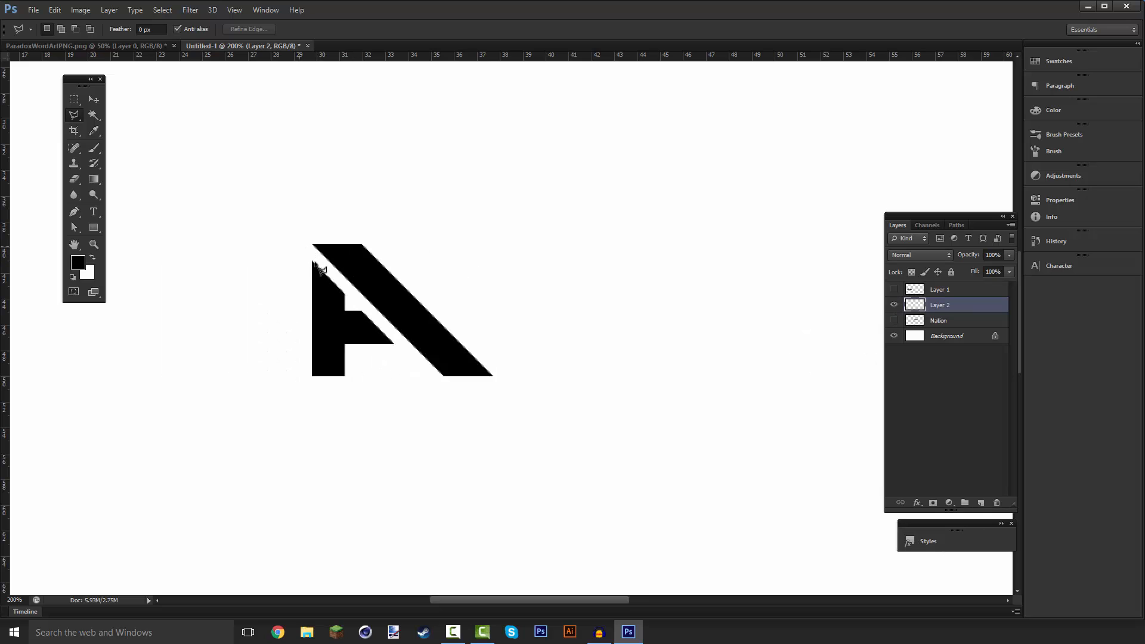
left_click(365, 299)
key("Escape")
left_click(394, 345)
left_click(289, 237)
left_click(313, 245)
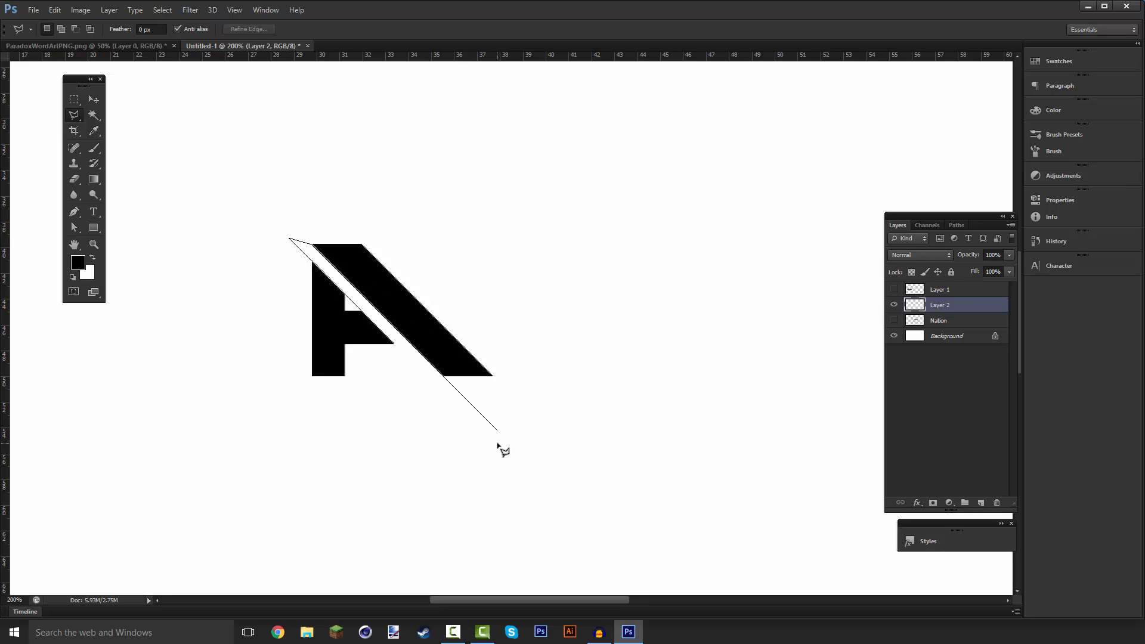
left_click(428, 393)
left_click(435, 391)
left_click(392, 343)
key("Escape")
Outline the diagonal gap of the letter A with a polygonal lasso selection extending past both ends of the gap.
left_click(443, 376)
left_click(261, 193)
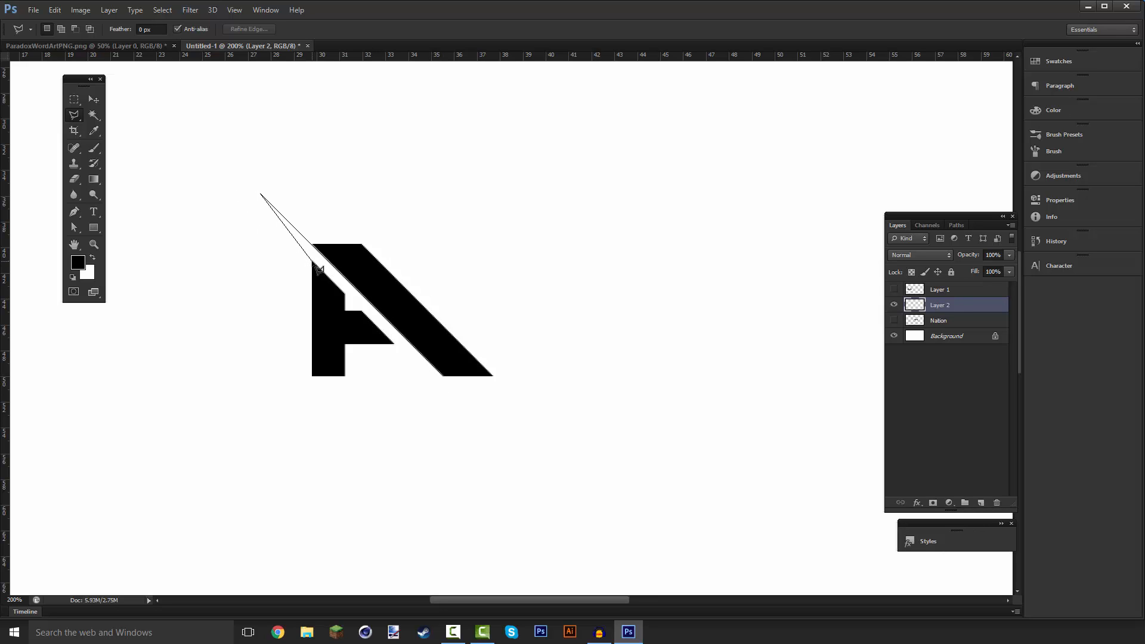
left_click(313, 261)
left_click(461, 410)
double_click(444, 377)
Show the Nation layer again, delete its pixels inside the diagonal gap selection, and deselect.
left_click(894, 320)
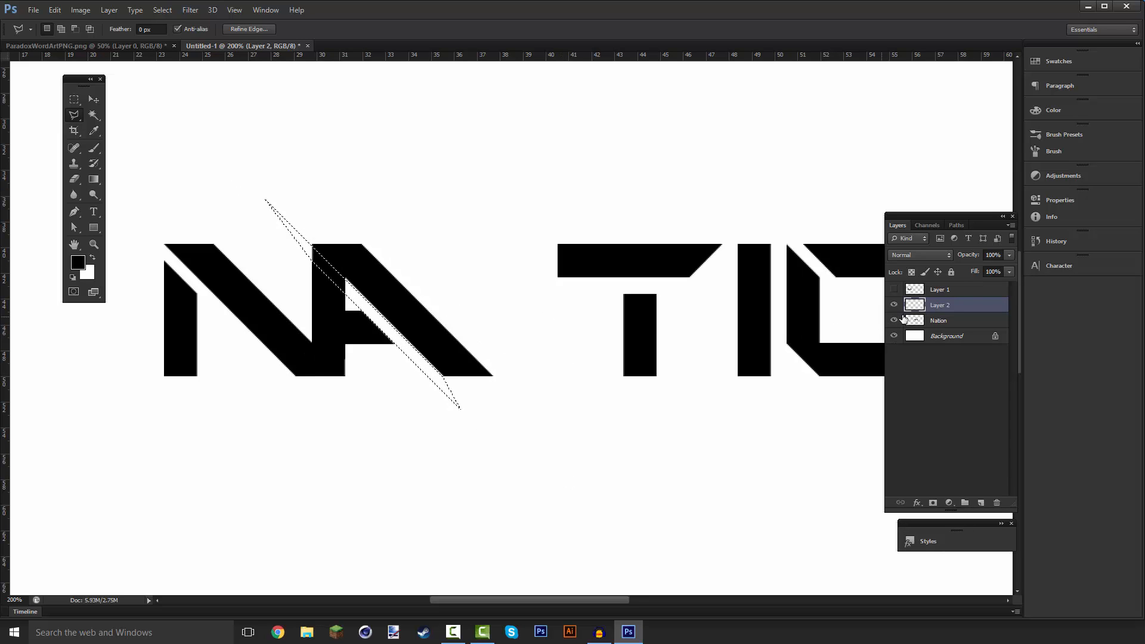
left_click(938, 320)
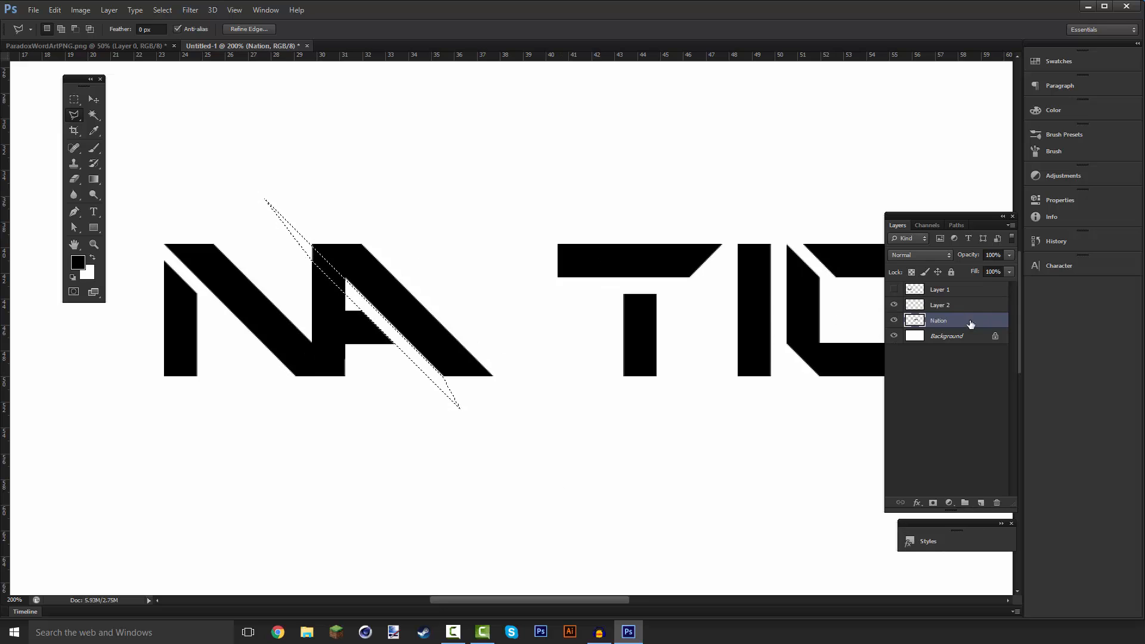
left_click(93, 99)
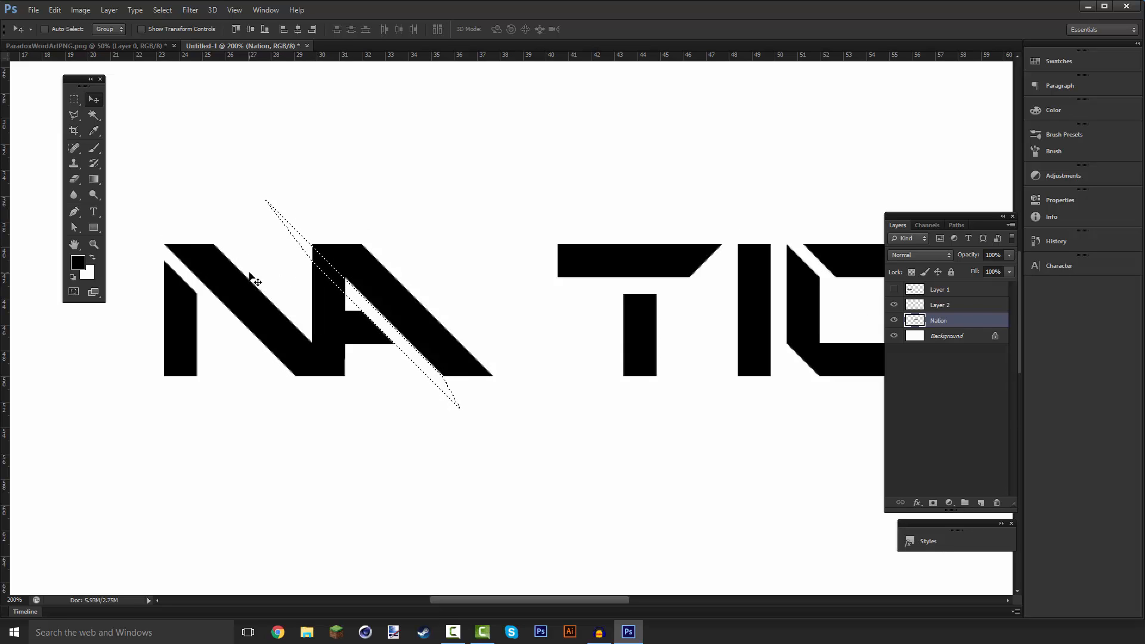
key("ctrl+d")
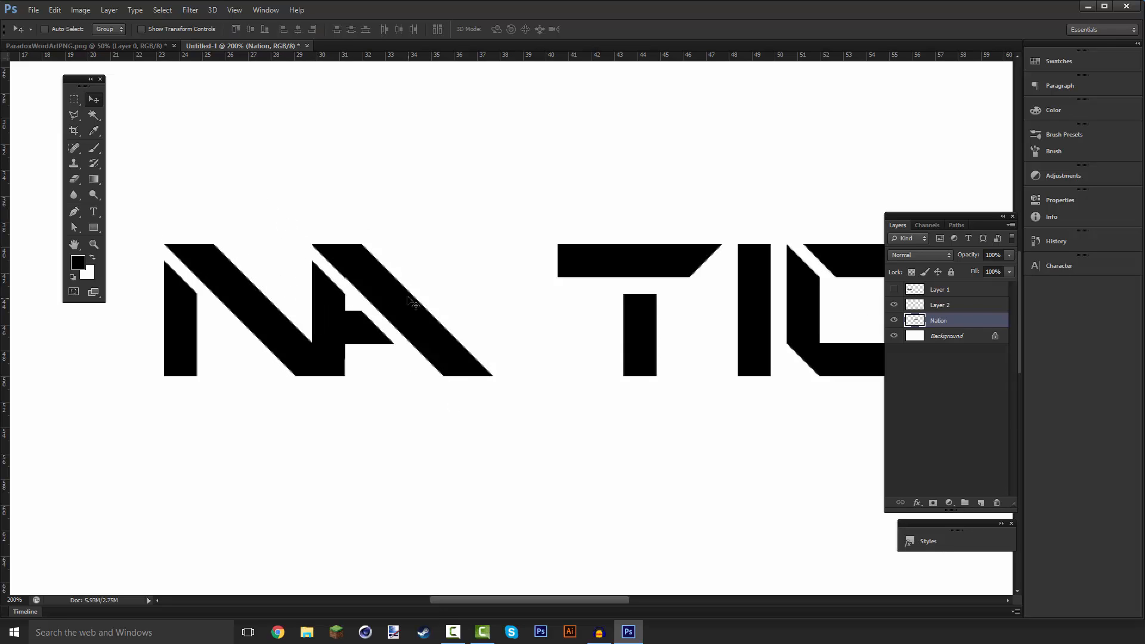
Set the Eraser to a hard round 6 px brush and clean the leftover speck along the A's diagonal gap on the Nation layer.
scroll(424, 268, "down", 1)
key("ctrl+minus")
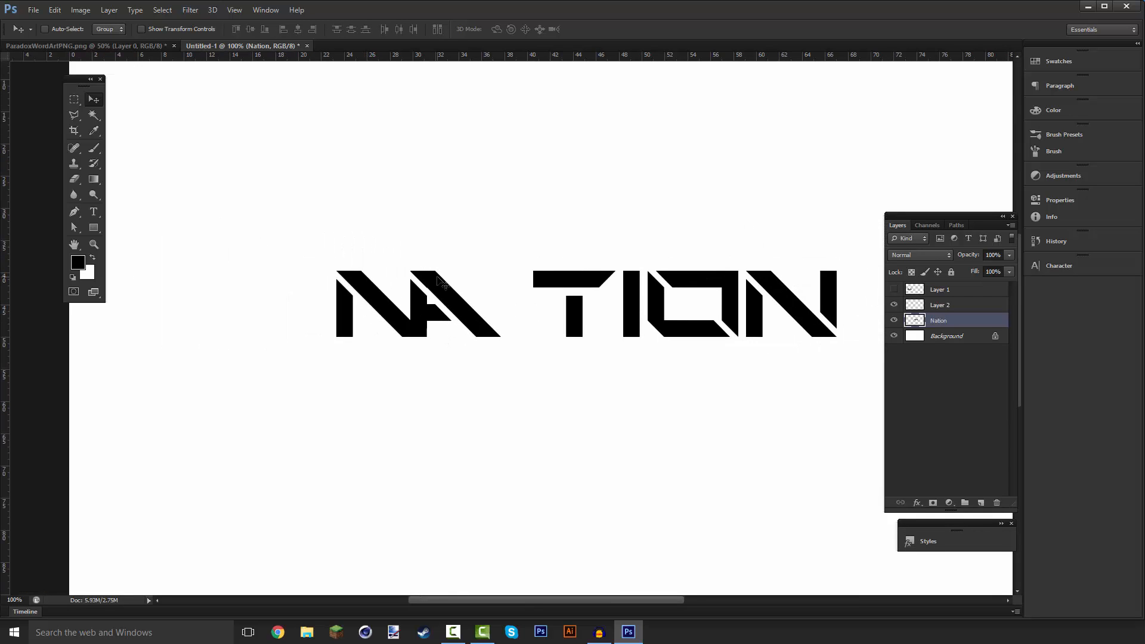
scroll(440, 280, "up", 2)
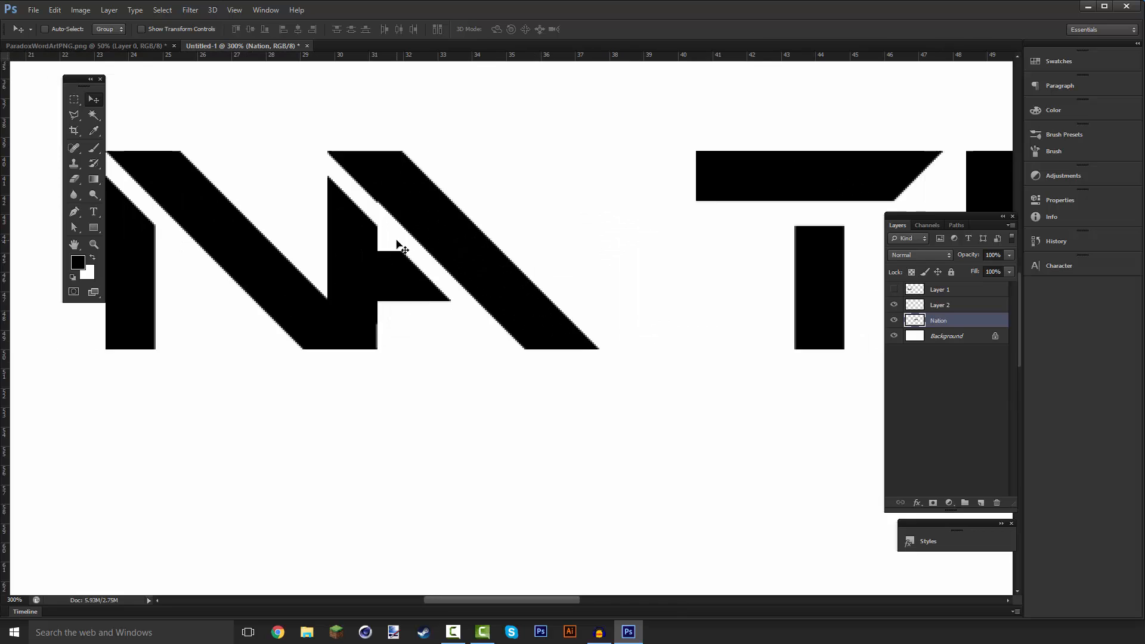
scroll(397, 245, "up", 2)
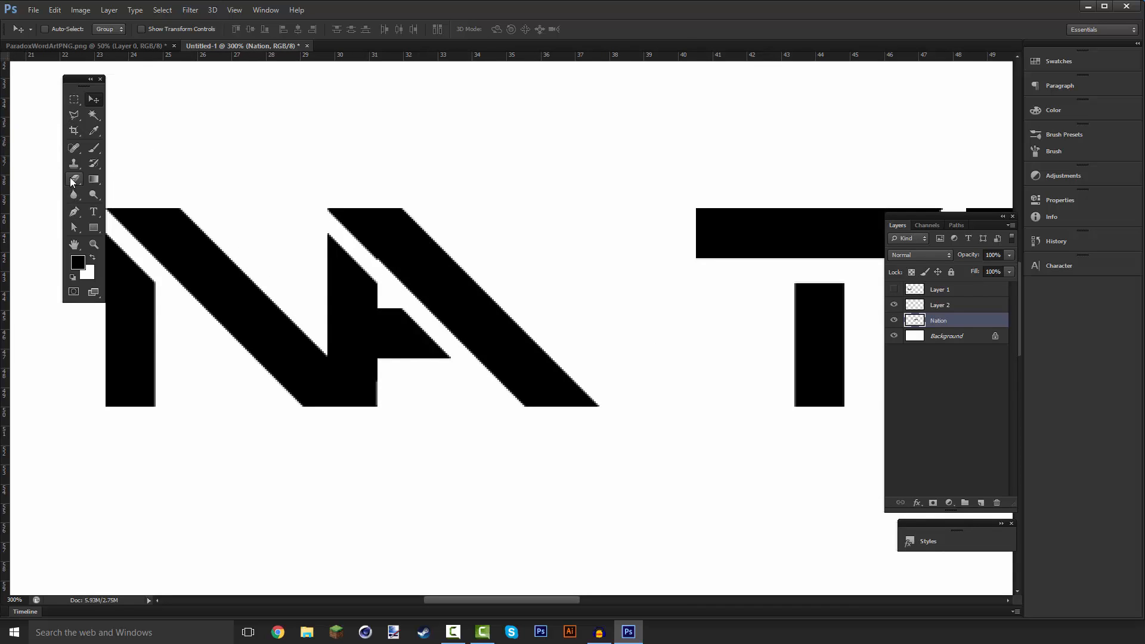
left_click(71, 182)
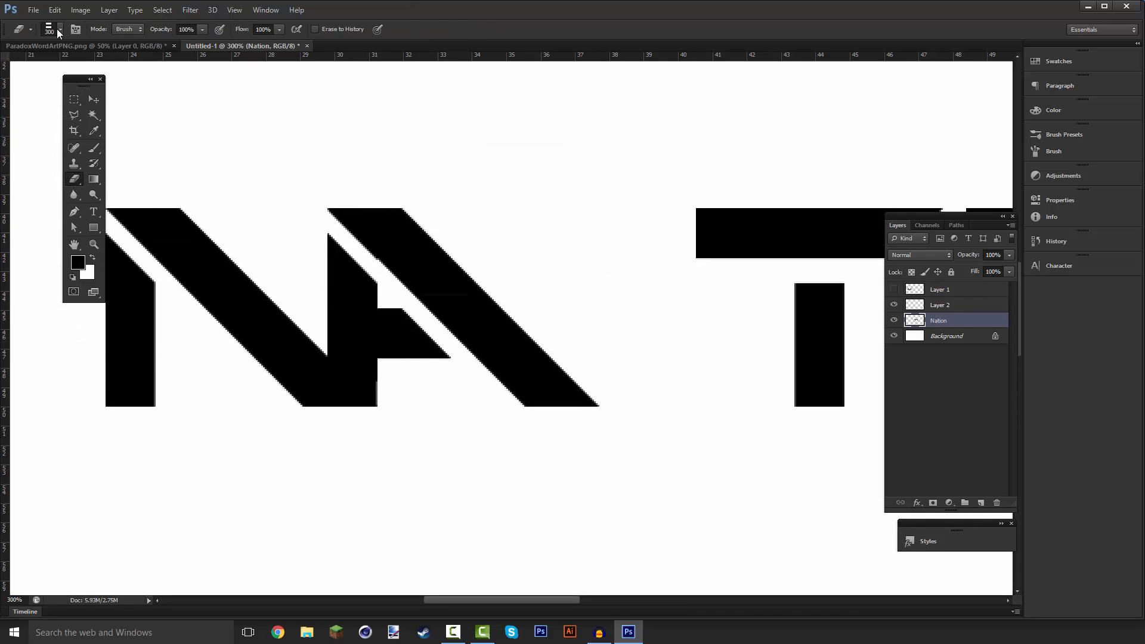
right_click(302, 263)
left_click(37, 121)
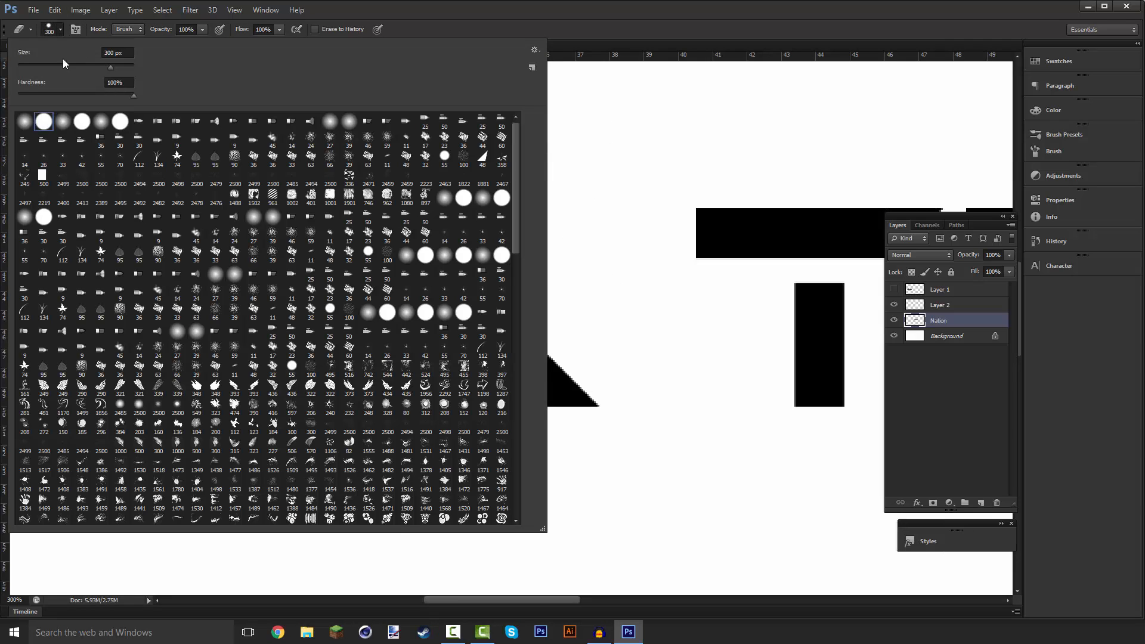
left_click(60, 31)
key("bracketleft")
key("bracketleft")
key("bracketleft")
key("bracketleft")
key("bracketleft")
key("bracketleft")
key("bracketleft")
key("bracketleft")
key("bracketleft")
key("bracketleft")
key("bracketleft")
key("bracketleft")
key("bracketleft")
key("bracketleft")
key("bracketleft")
key("bracketleft")
key("bracketleft")
key("bracketleft")
key("bracketleft")
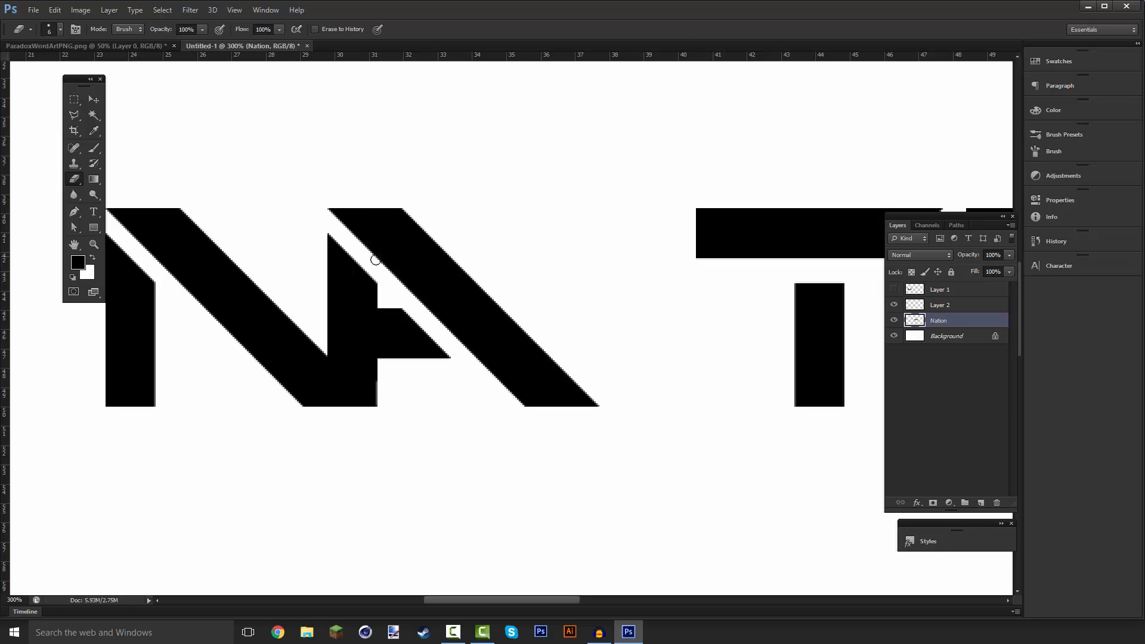
scroll(394, 258, "left", 2)
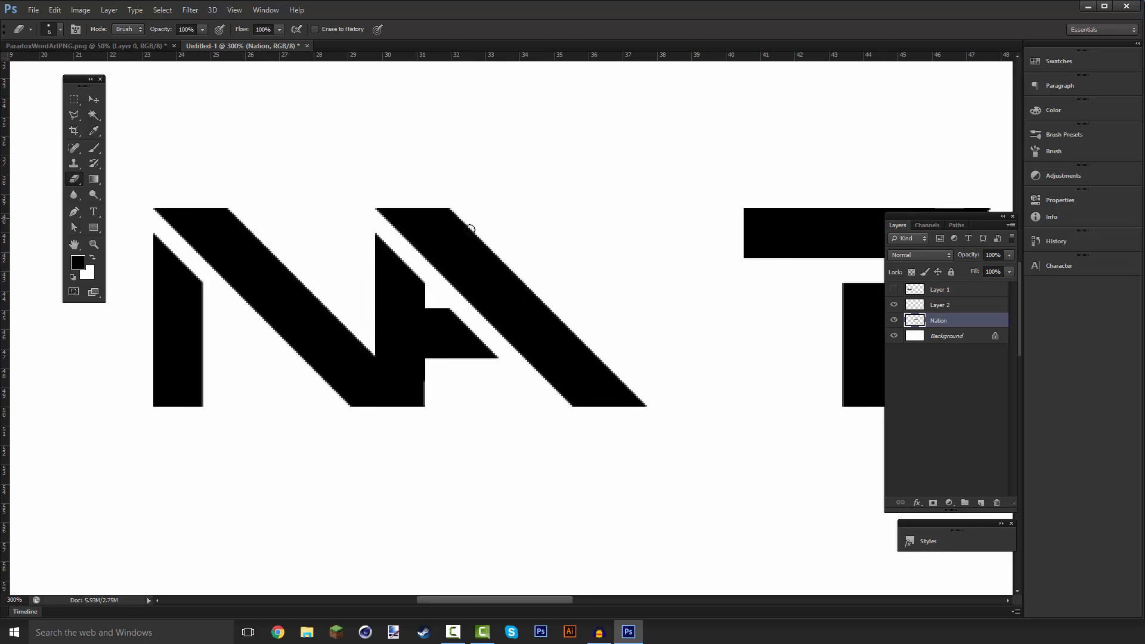
Make Layer 2, which holds the flipped A, the active layer and check the whole word.
left_click(952, 309)
key("ctrl+minus")
key("ctrl+minus")
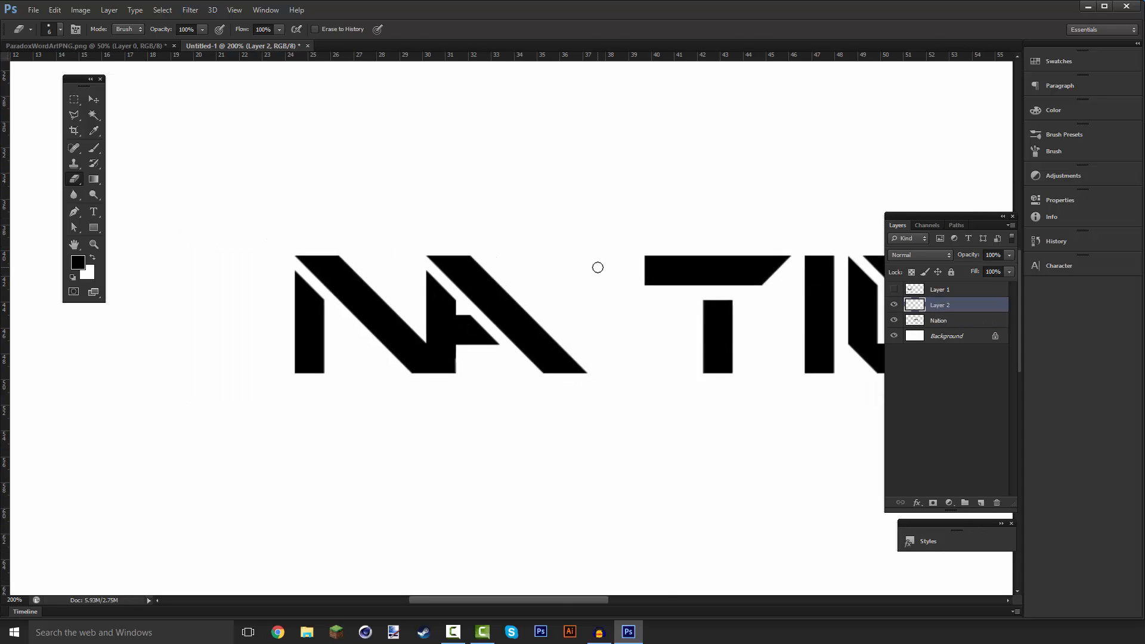
scroll(376, 248, "down", 2)
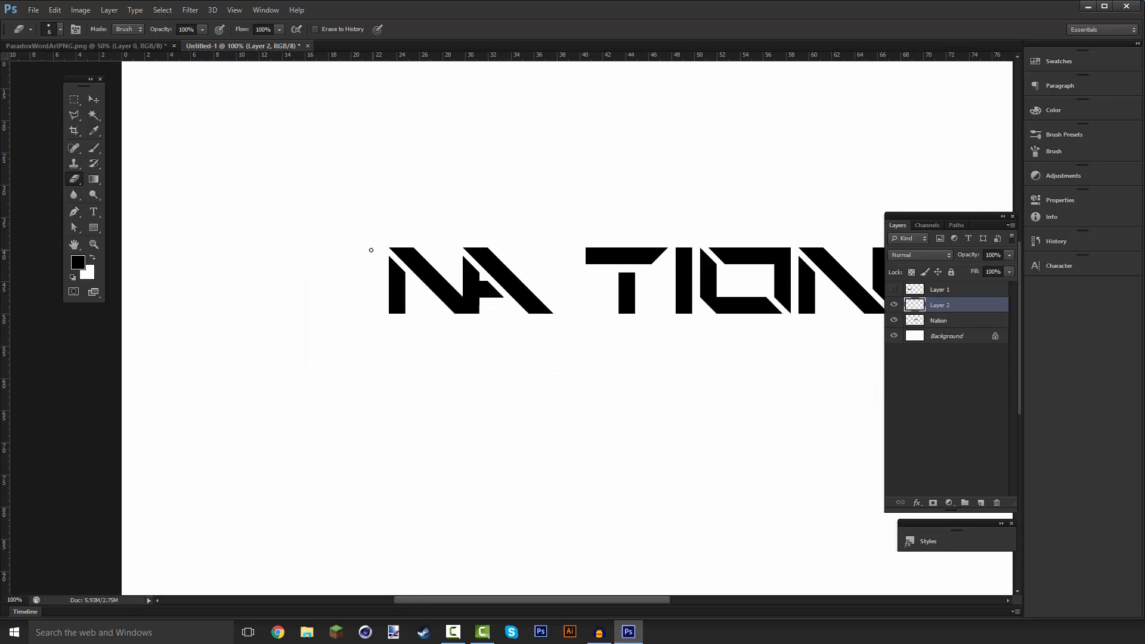
scroll(552, 315, "up", 2)
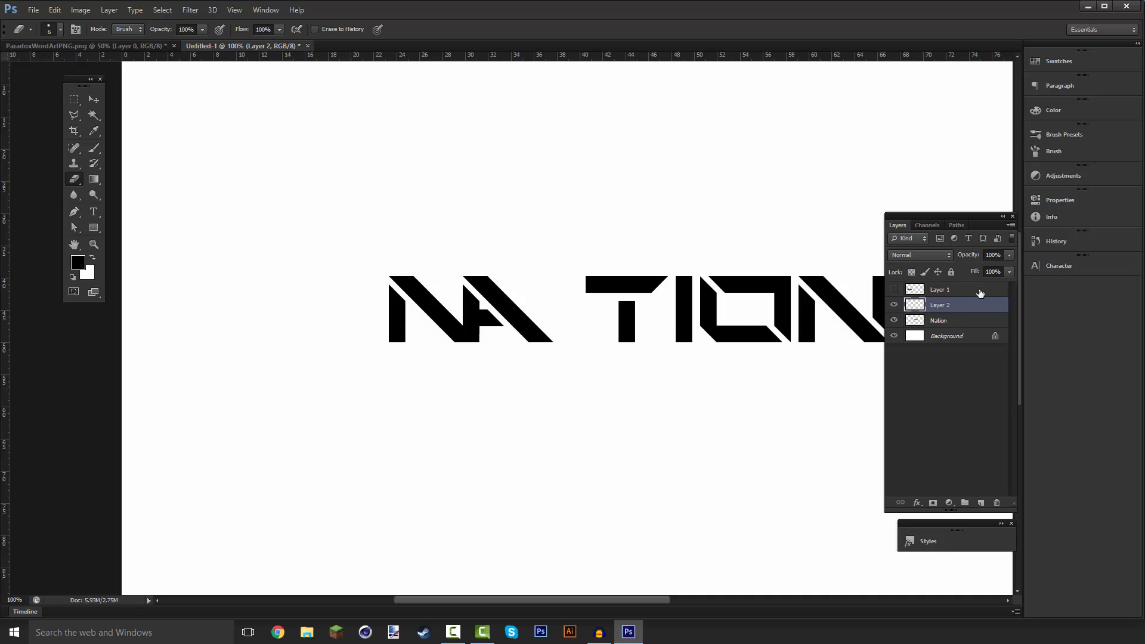
Merge Layer 2 down into the Nation layer and toggle the merged layer's visibility to check the word.
scroll(681, 277, "right", 3)
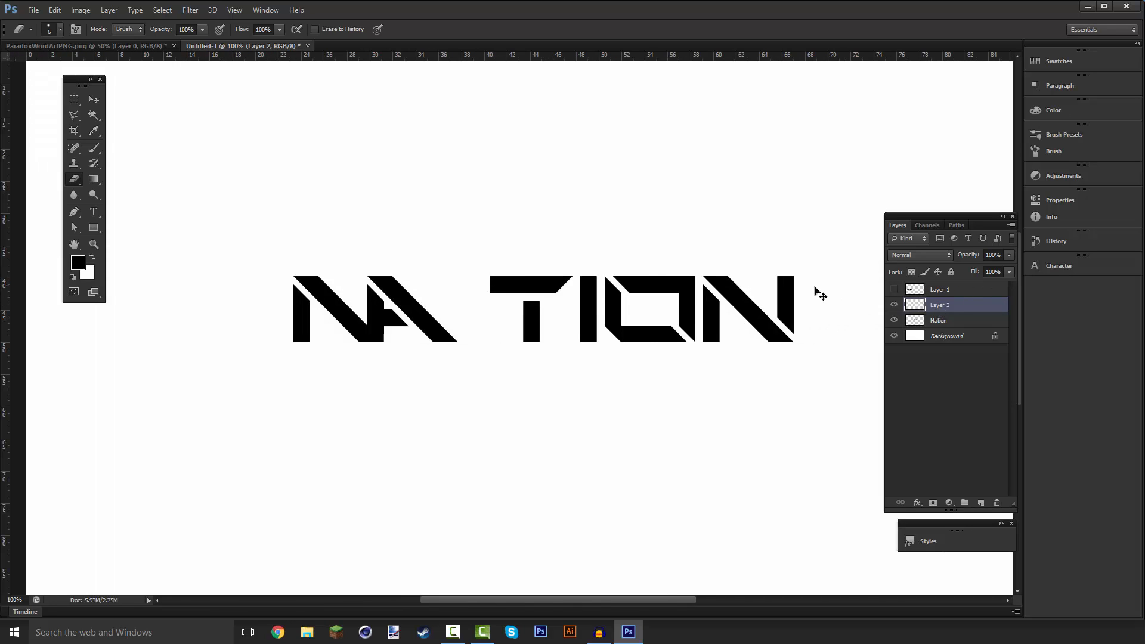
key("ctrl+e")
left_click(893, 305)
left_click(893, 305)
left_click(893, 305)
left_click(893, 305)
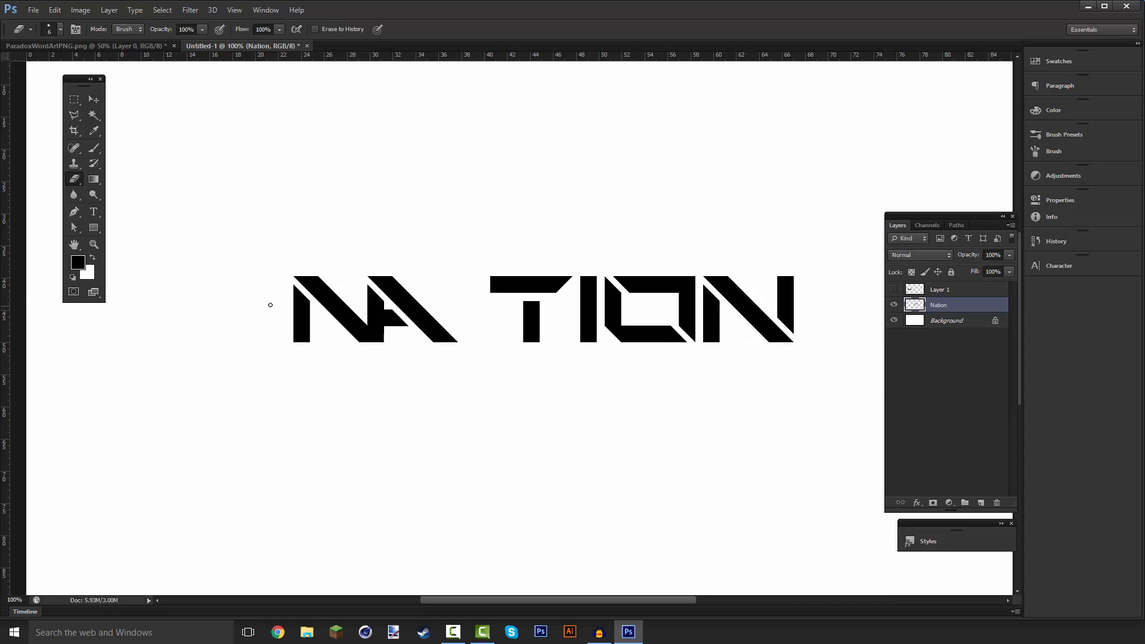
Select the letter T with a rectangular marquee and nudge it left until its crossbar and stem overlap the A's diagonal.
left_click(73, 99)
left_click_drag(481, 257, 574, 366)
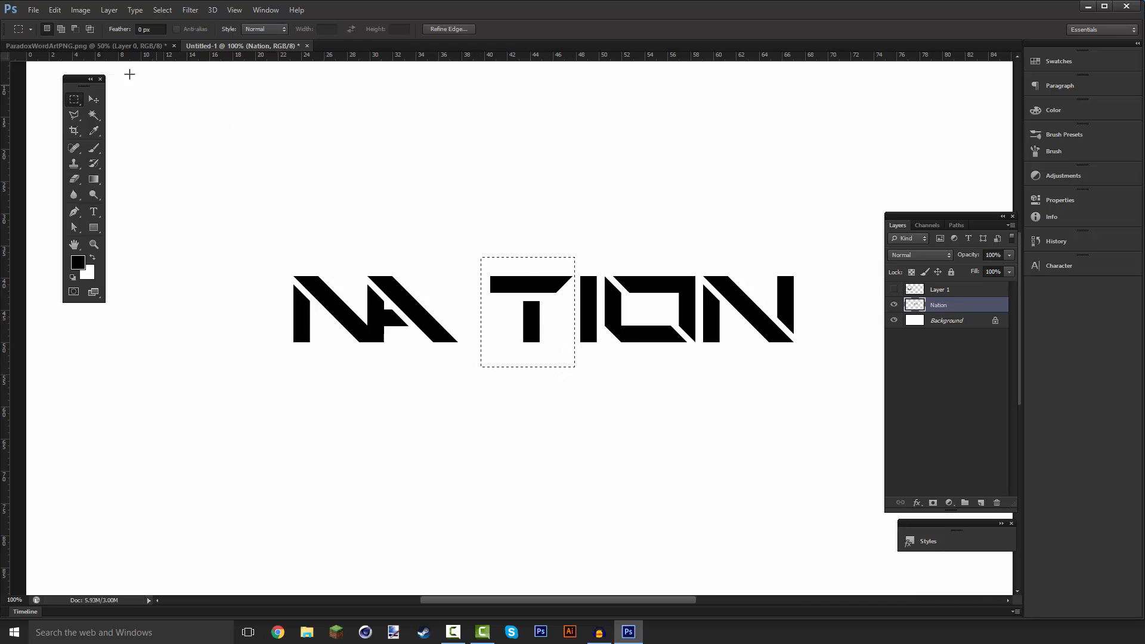
left_click(94, 99)
key("Left")
key("Left")
key("Left")
key("Left")
key("Left")
key("Left")
key("Left")
key("Left")
key("Left")
key("Left")
key("Left")
key("Left")
key("Left")
key("Left")
key("Left")
key("Left")
key("Left")
key("Left")
key("Left")
key("Left")
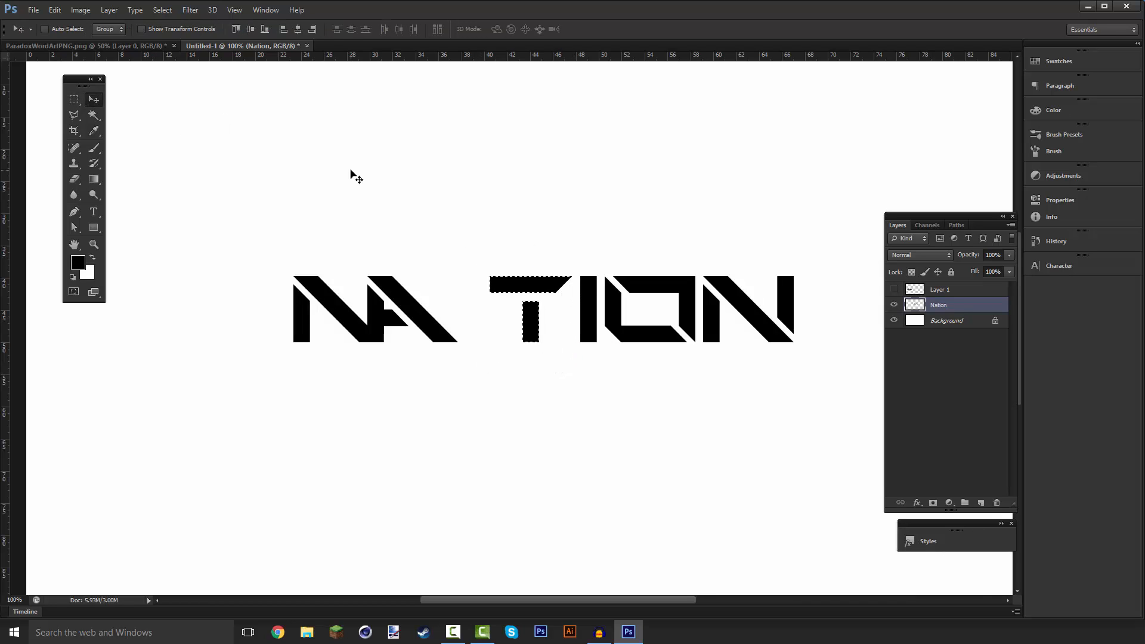
key("Left")
key("Left")
key("Left")
key("Left")
key("Left")
key("Left")
key("Left")
key("Left")
key("Left")
key("Left")
key("Left")
key("Left")
key("Left")
key("Left")
key("Left")
key("Left")
key("Left")
key("Left")
key("Left")
key("Left")
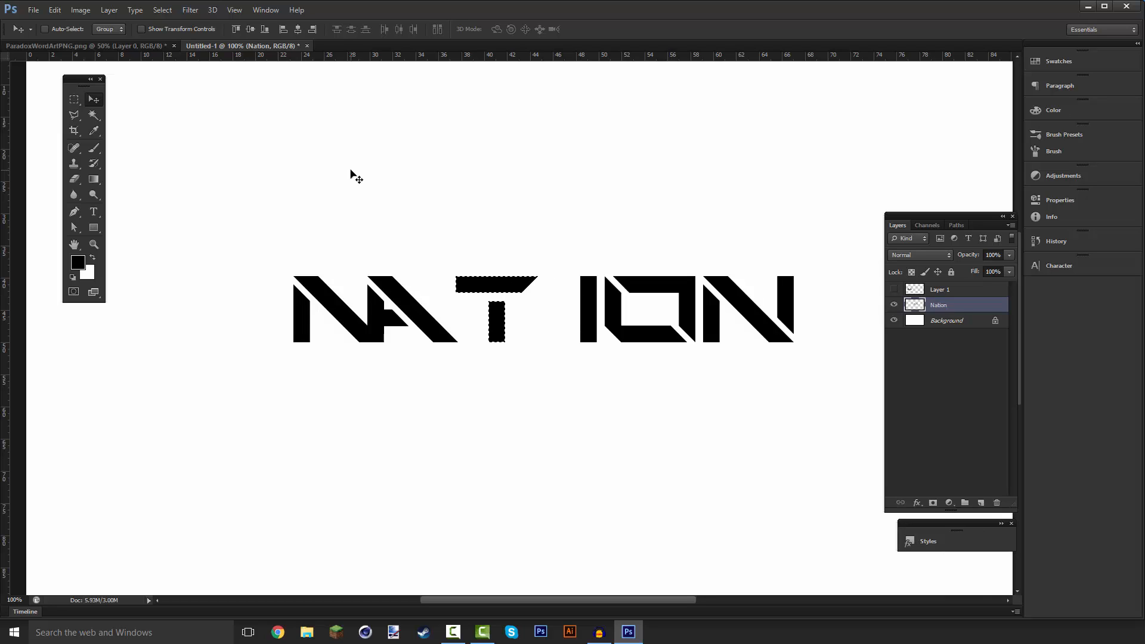
key("Left")
key("Left")
key("Left")
key("Left")
key("Left")
key("Left")
key("Left")
key("Left")
key("Left")
key("Left")
key("Left")
key("Left")
key("Left")
key("Left")
key("Left")
key("Left")
key("Left")
key("Left")
key("Left")
key("Left")
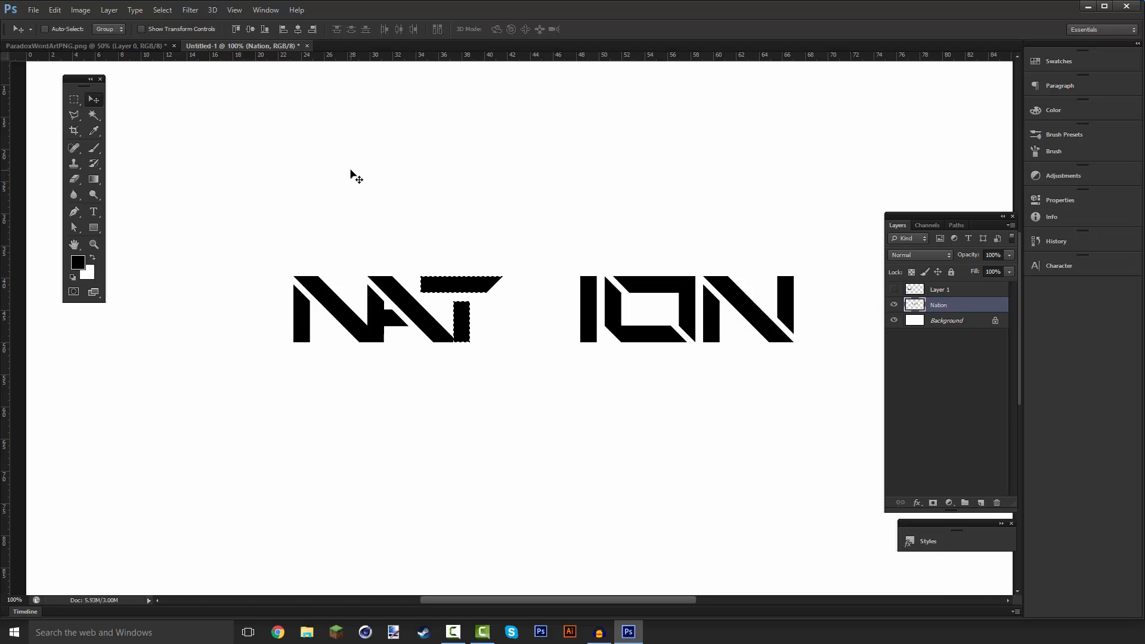
key("Left")
key("Left")
key("Left")
key("Left")
key("Left")
key("Left")
key("Left")
key("Left")
key("Left")
key("Left")
key("Left")
key("Left")
key("Left")
key("Left")
key("Left")
key("Left")
key("Left")
key("Left")
key("Left")
key("Left")
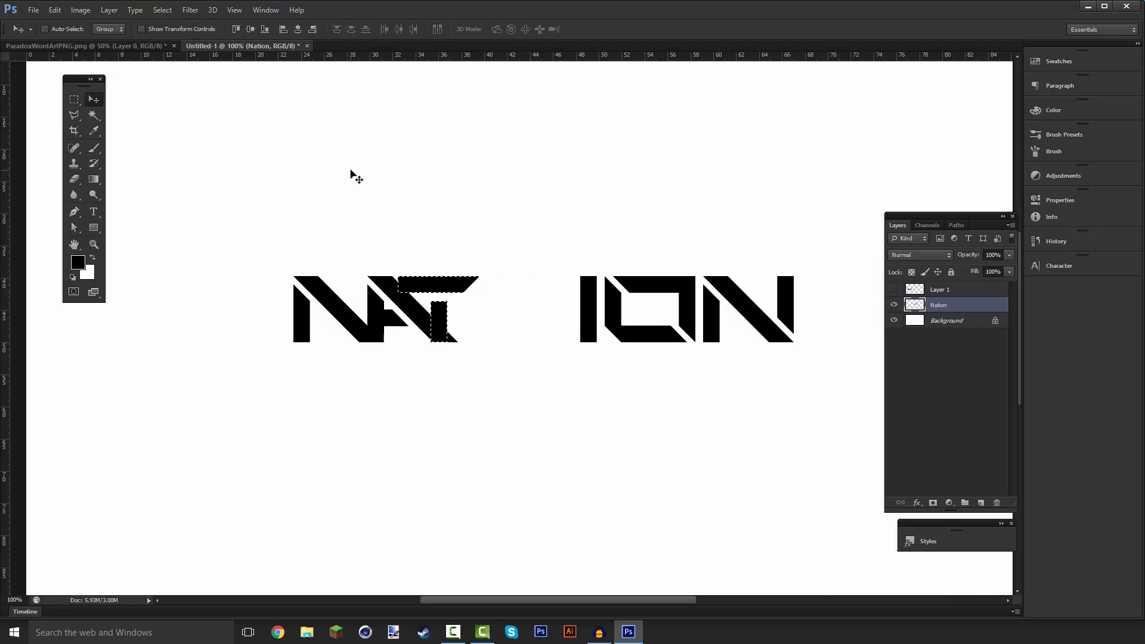
Nudge the T back right until its stem's left edge lines up with the lower corner of the A's diagonal, and deselect.
key("Right")
key("Right")
key("Right")
key("Right")
key("Right")
key("Right")
key("Right")
key("Right")
key("Right")
key("Right")
key("Right")
key("Right")
key("Right")
key("Right")
key("Right")
key("Right")
key("Right")
key("Left")
key("Left")
key("Left")
key("Left")
key("ctrl+d")
Select the tip of the A's diagonal protruding right of the T's stem with a rectangular marquee and cut it away.
key("ctrl+plus")
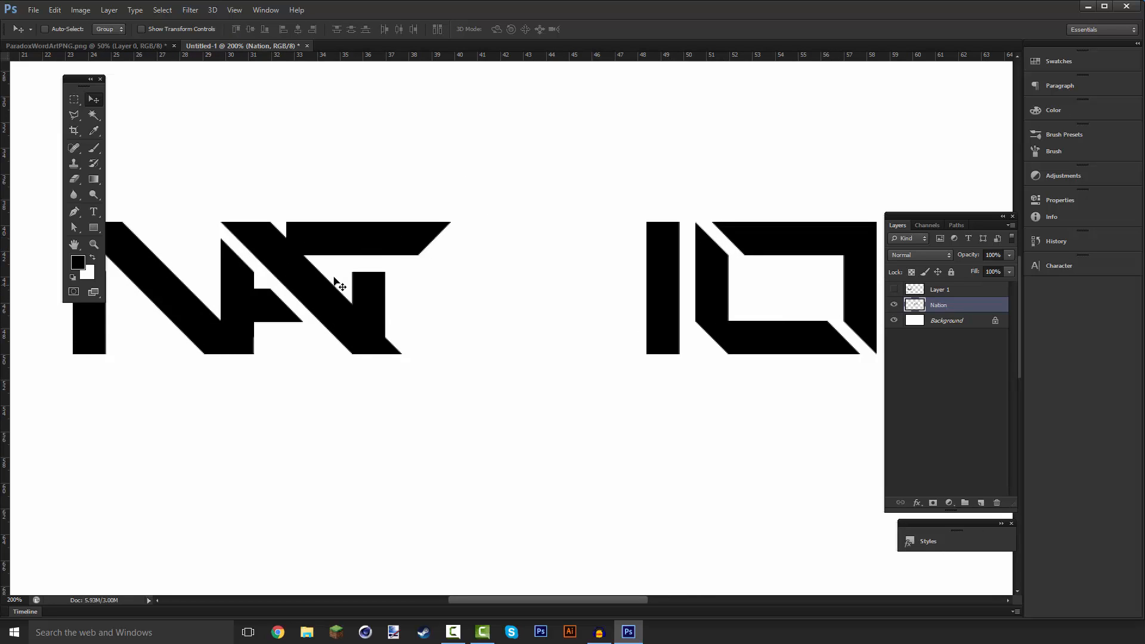
left_click(74, 99)
left_click_drag(463, 361, 386, 288)
key("ctrl+x")
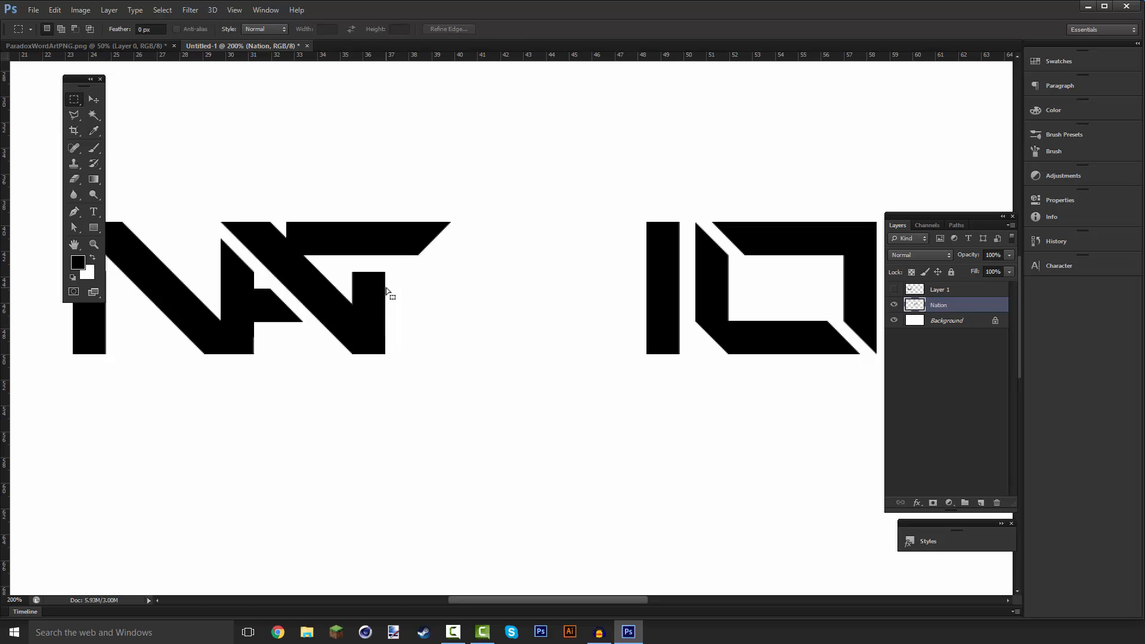
Cut a diagonal gap between the A's long stroke and the T's crossbar using a polygonal lasso selection.
left_click(74, 114)
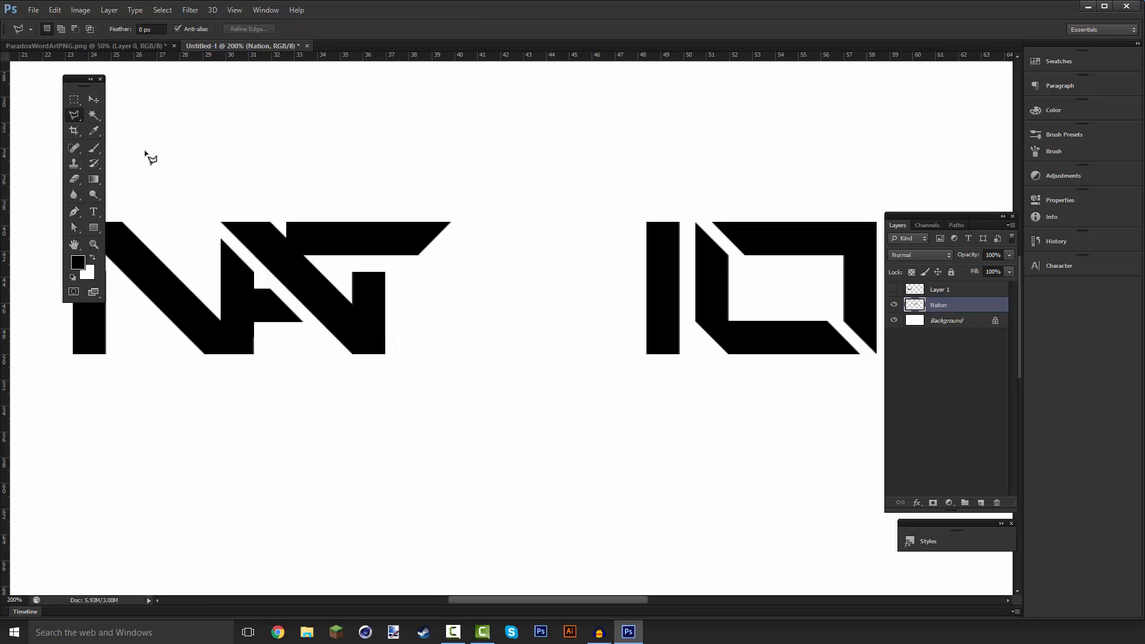
left_click(272, 223)
left_click(351, 303)
left_click(347, 273)
key("ctrl+minus")
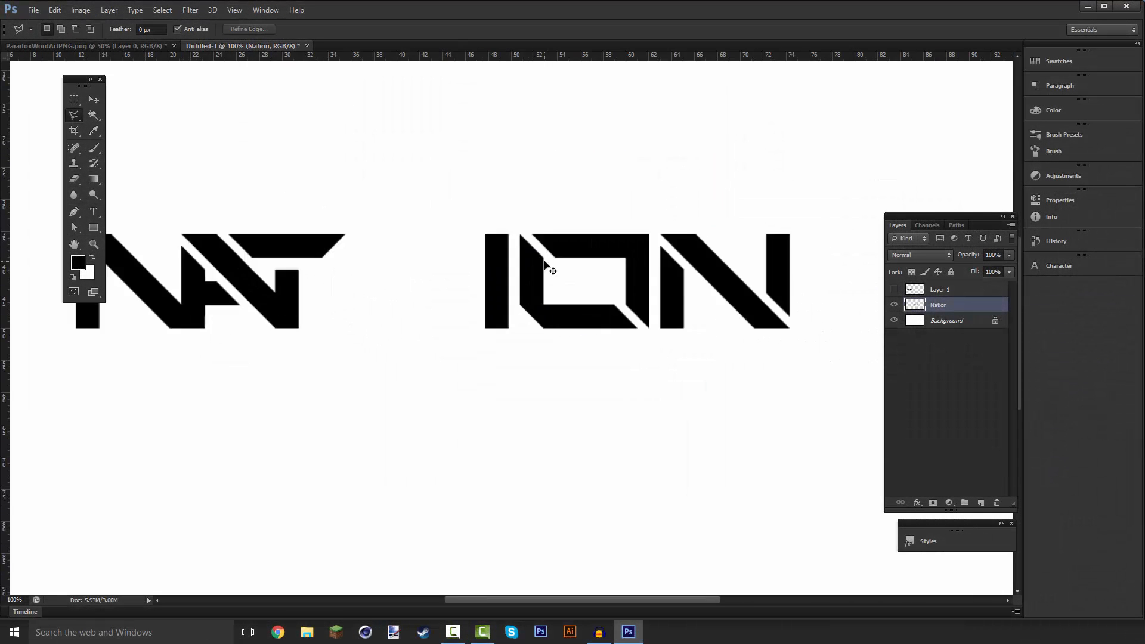
Delete a narrow vertical strip of the A's diagonal beside the T's stem using a rectangular selection, deselect, and undo the deselection.
key("ctrl+plus")
key("m")
left_click_drag(331, 240, 352, 349)
key("Delete")
key("ctrl+d")
scroll(351, 348, "down", 1)
key("ctrl+z")
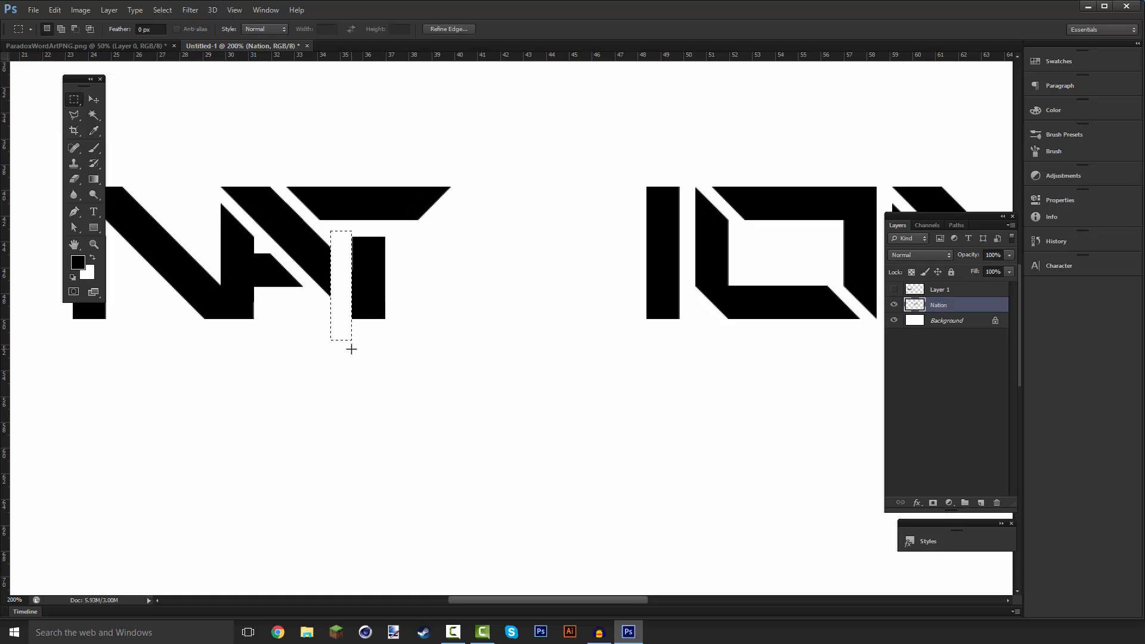
Undo the last strip deletion, delete a narrower vertical strip between the A's diagonal and the T's stem, and deselect.
key("ctrl+alt+z")
key("ctrl+alt+z")
left_click_drag(339, 241, 351, 357)
key("Delete")
key("ctrl+d")
key("ctrl+minus")
key("ctrl+plus")
Try moving the I left to the T's crossbar, and undo the move.
left_click_drag(440, 167, 515, 375)
left_click(93, 99)
left_click_drag(489, 270, 258, 271)
key("ctrl+d")
left_click(74, 115)
key("ctrl+alt+z")
key("ctrl+alt+z")
key("ctrl+alt+z")
Move the I left to the slanted end of the T's crossbar and cut it to a new layer.
key("m")
left_click_drag(453, 164, 517, 368)
key("v")
left_click_drag(491, 266, 271, 264)
right_click(270, 262)
left_click(74, 99)
right_click(259, 234)
left_click(286, 343)
Trim the I's top along the slanted end of the T's crossbar with a polygonal lasso selection and merge it into the Nation layer.
left_click(893, 305)
key("l")
left_click(244, 231)
left_click(322, 153)
left_click(315, 190)
left_click(225, 272)
left_click(233, 237)
left_click(242, 232)
left_click(894, 305)
key("Delete")
key("ctrl+d")
key("ctrl+e")
Try moving the O left toward the I, and undo the move.
key("ctrl+minus")
key("m")
left_click_drag(485, 237, 614, 403)
key("v")
left_click_drag(535, 319, 456, 315)
key("ctrl+alt+z")
key("ctrl+alt+z")
Move the O left beside the I and flip it horizontally.
key("m")
left_click_drag(487, 235, 608, 365)
key("v")
left_click_drag(605, 258, 487, 257)
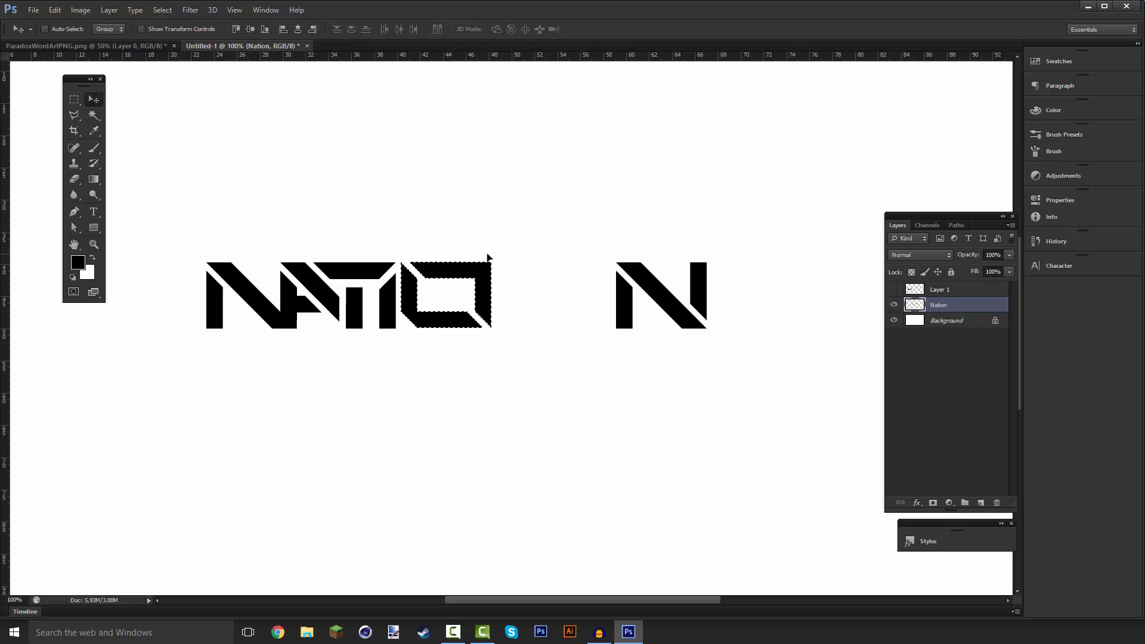
key("ctrl+t")
right_click(456, 269)
left_click(494, 462)
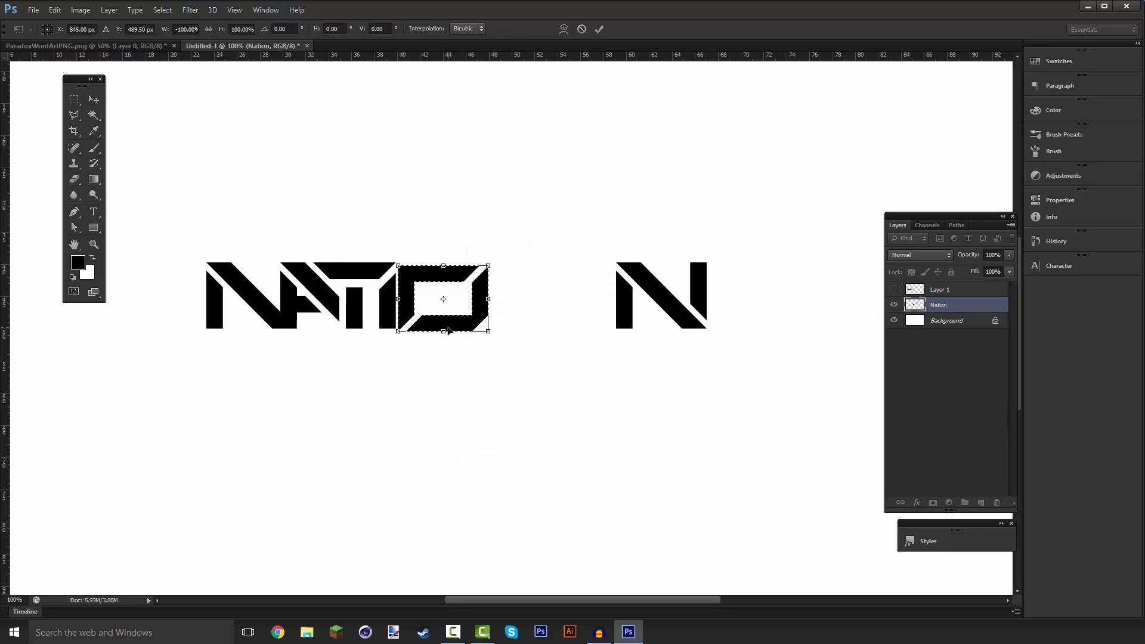
key("Return")
Move the flipped O left until its side overlaps the I's stem and cut it to a new layer.
left_click_drag(445, 274, 378, 296)
key("ctrl+plus")
key("ctrl+plus")
key("m")
right_click(309, 170)
left_click(370, 279)
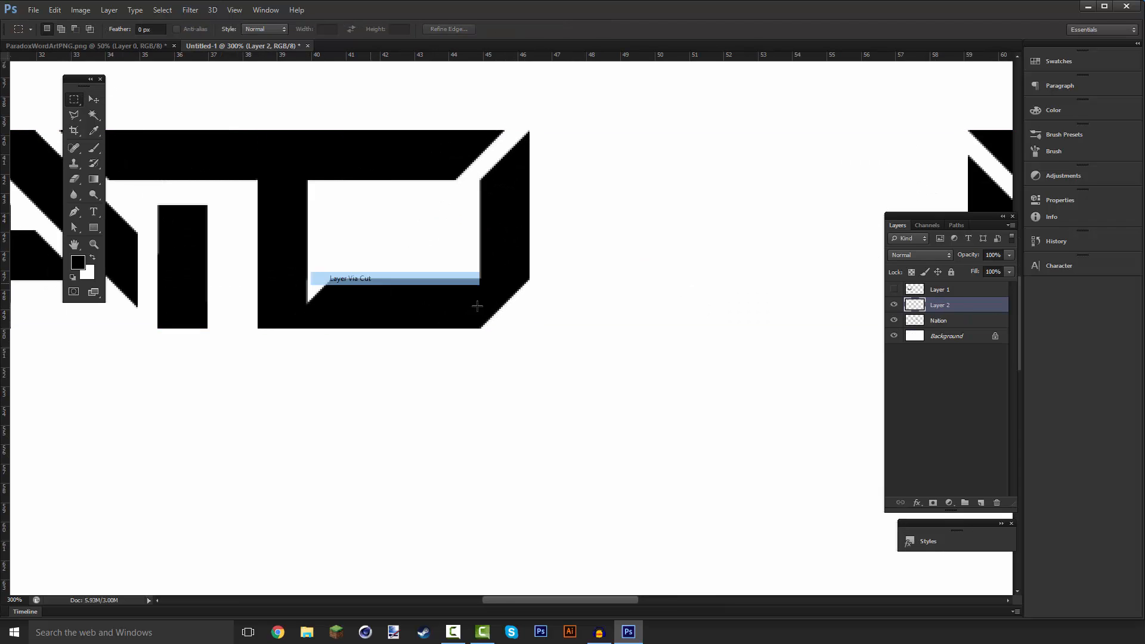
Cut the O's upper-left corner away along the T's slanted crossbar end with a polygonal lasso selection, leaving a diagonal gap.
left_click(894, 306)
left_click(893, 306)
left_click(894, 306)
left_click(912, 320)
left_click(912, 306)
left_click(81, 119)
left_click(259, 210)
left_click(487, 74, "shift")
left_click(306, 130)
double_click(224, 214)
left_click(940, 322)
left_click(939, 305)
left_click(894, 304)
key("Delete")
key("ctrl+d")
Delete a narrow vertical strip of the O's bottom bar beside the I's stem and deselect.
key("m")
left_click_drag(308, 242, 331, 364)
key("Delete")
key("ctrl+d")
key("ctrl+minus")
key("ctrl+minus")
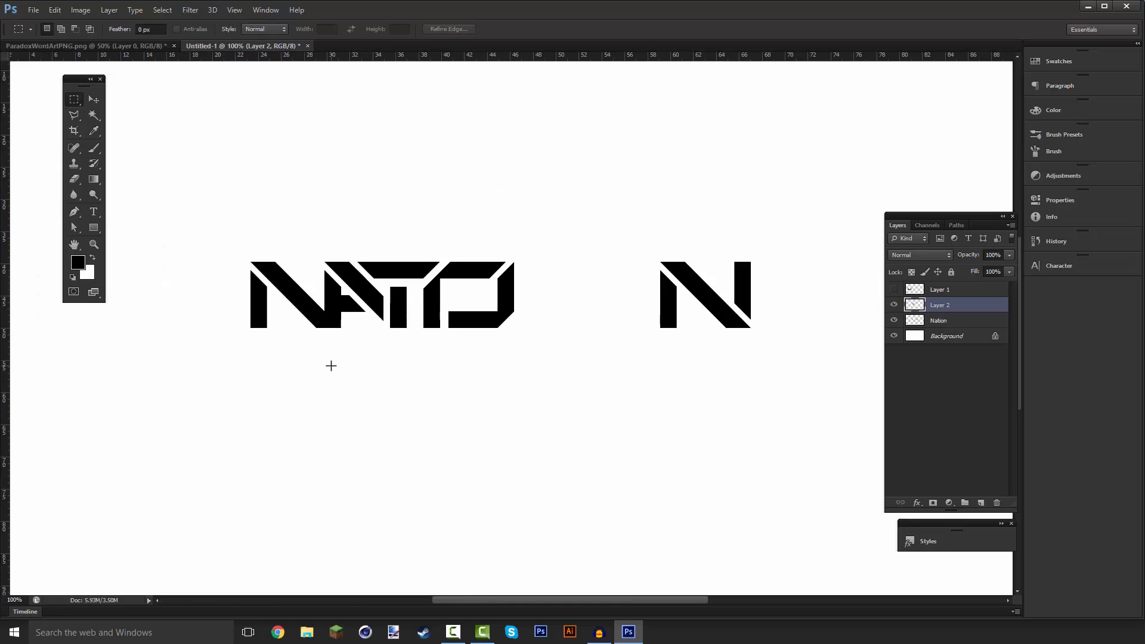
Try moving the final N left toward the O, and undo the move.
left_click(957, 319)
left_click_drag(823, 441, 629, 229)
left_click(94, 100)
mouse_move(693, 289)
left_mouse_down()
mouse_move(546, 292)
mouse_move(585, 297)
left_mouse_up()
key("ctrl+z")
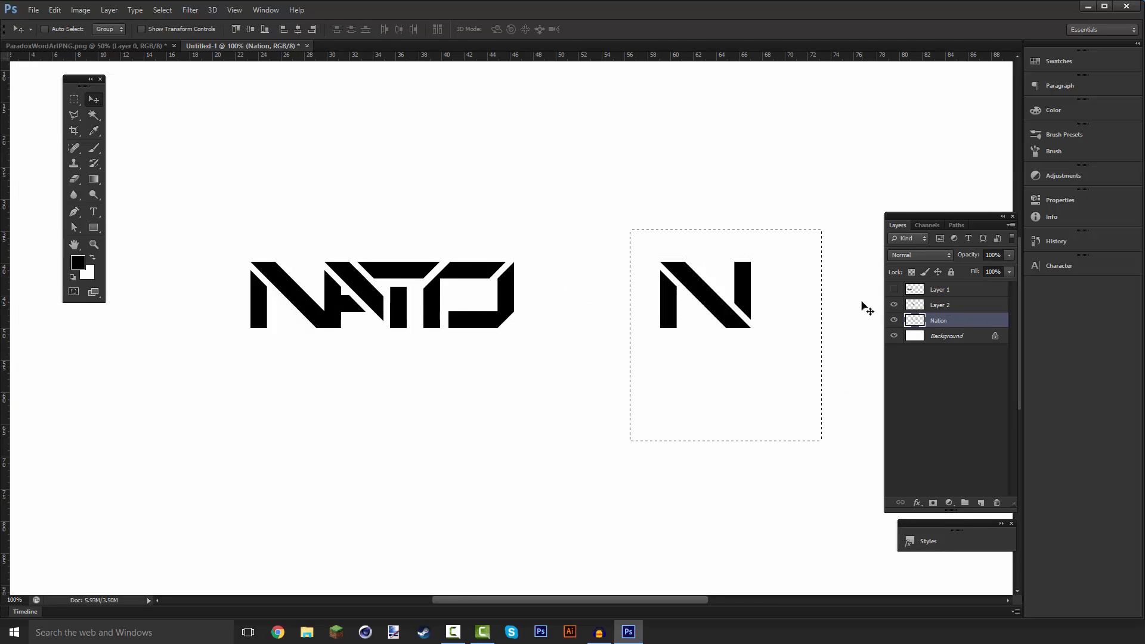
Merge the O's layer into the Nation layer and clear the selection.
left_click(939, 305)
key("ctrl+e")
key("ctrl+d")
Move the final N left until its left stem overlaps the O's right side and cut it to a new layer.
left_click(74, 99)
left_click_drag(624, 230, 844, 410)
left_click(95, 101)
mouse_move(718, 238)
left_mouse_down()
mouse_move(610, 241)
mouse_move(686, 397)
left_mouse_up()
left_click(74, 99)
left_click(93, 100)
left_click_drag(570, 282, 523, 285)
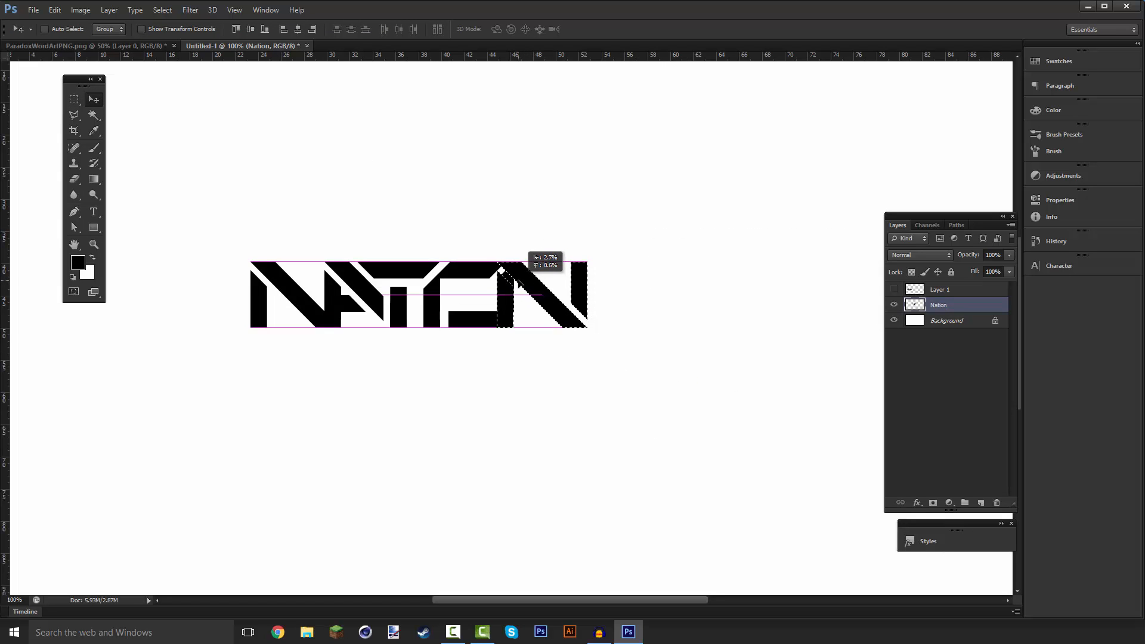
key("ctrl+plus")
key("ctrl+plus")
left_click(74, 99)
right_click(534, 219)
left_click(577, 329)
Trim the foot of the N's left stem along the O's bevelled lower corner with a polygonal lasso selection and erase the leftover.
key("v")
double_click(894, 305)
left_click(893, 304)
left_click(938, 320)
key("l")
left_click(460, 376)
left_click(521, 317)
left_click(526, 340)
left_click(431, 436)
left_click(460, 376)
left_click(893, 305)
left_click(939, 305)
key("Delete")
key("ctrl+d")
left_click(74, 179)
left_click_drag(510, 359, 496, 381)
Trim the N's upper-left corner parallel to the slanted end of the O's top bar and merge the N into the Nation layer.
left_click(74, 115)
left_click(893, 304)
left_click(938, 320)
left_click(438, 228)
left_click(529, 136)
left_click(524, 167)
left_click(422, 267)
left_click(439, 228)
key("ctrl+minus")
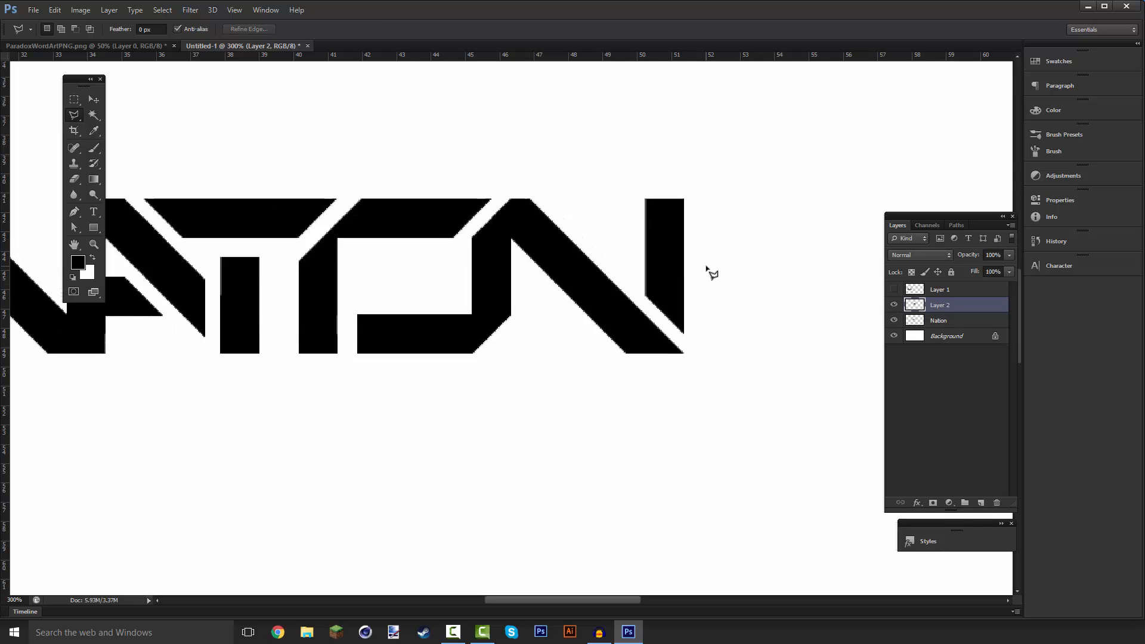
key("ctrl+e")
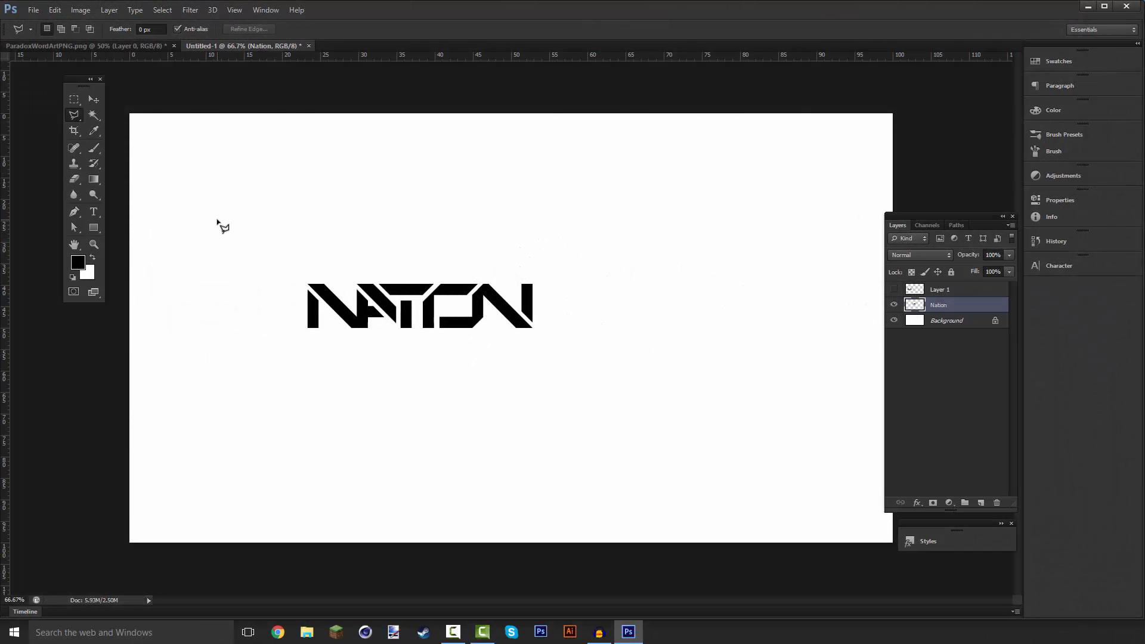
Show Layer 1, move NATION right until it lines up beside the first word with a clear gap, and select Layer 1.
left_click(74, 99)
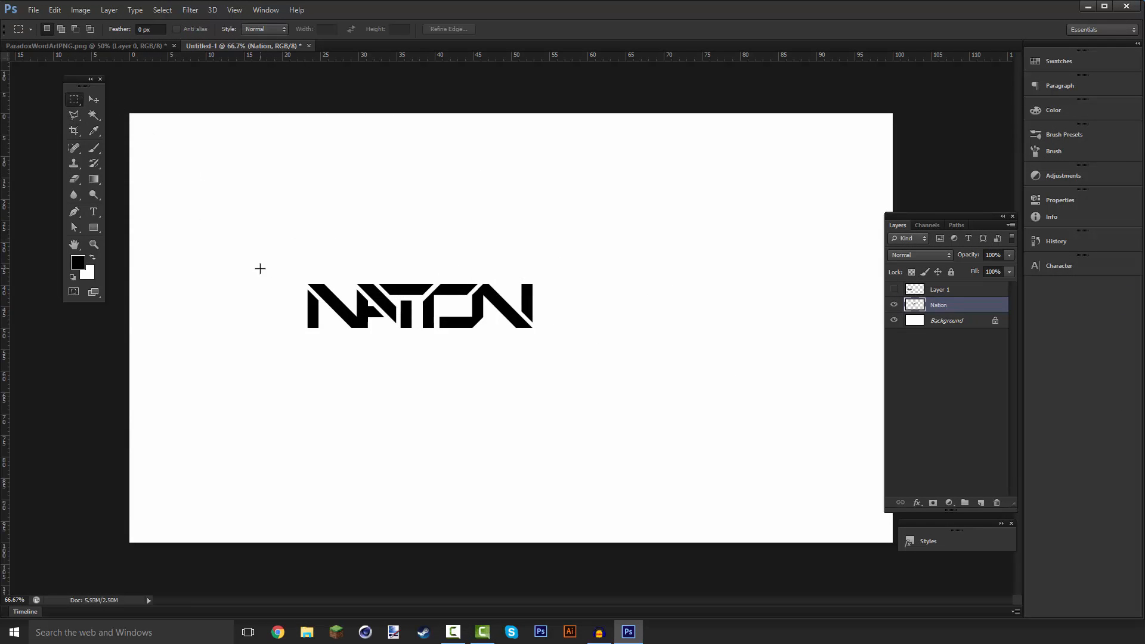
left_click(893, 289)
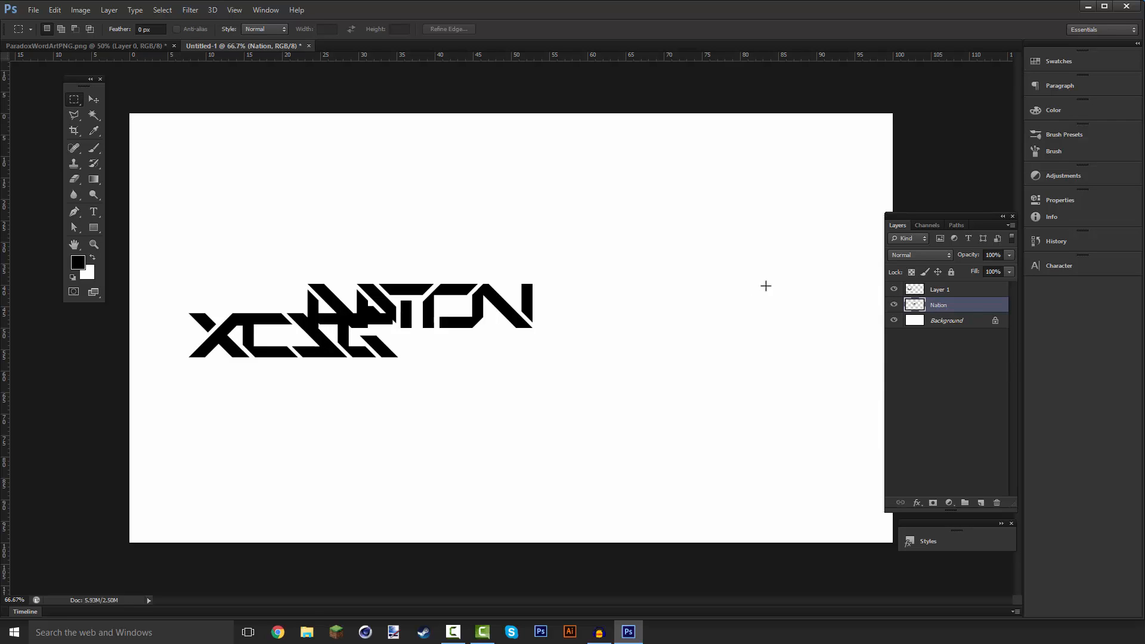
left_click(93, 99)
left_click_drag(468, 327, 566, 356)
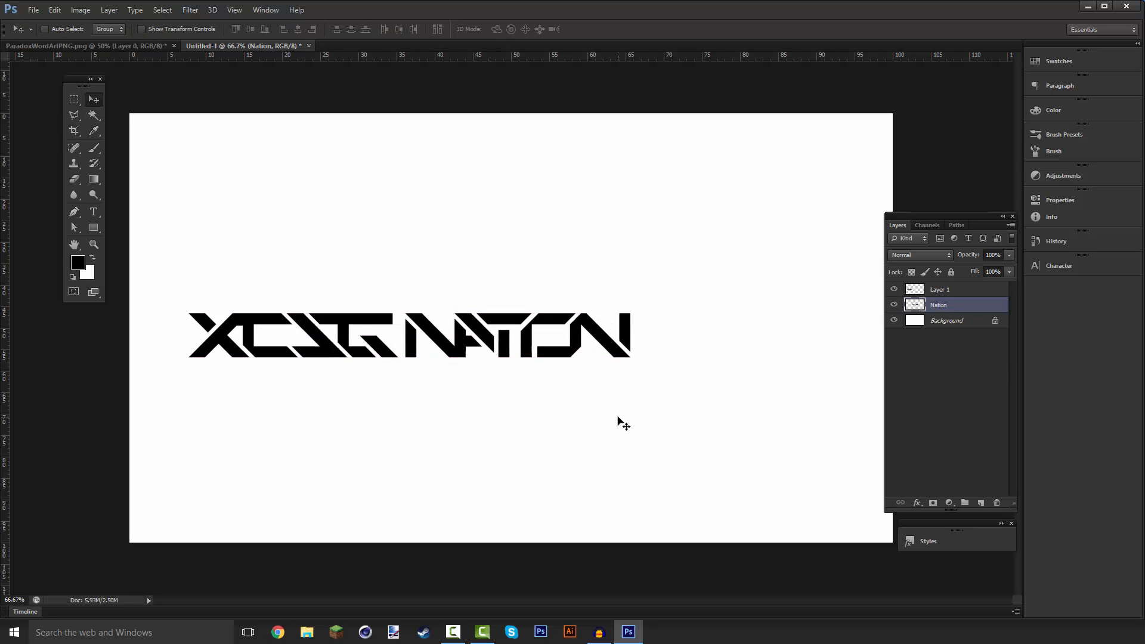
mouse_move(451, 342)
left_mouse_down()
mouse_move(420, 339)
mouse_move(468, 342)
left_mouse_up()
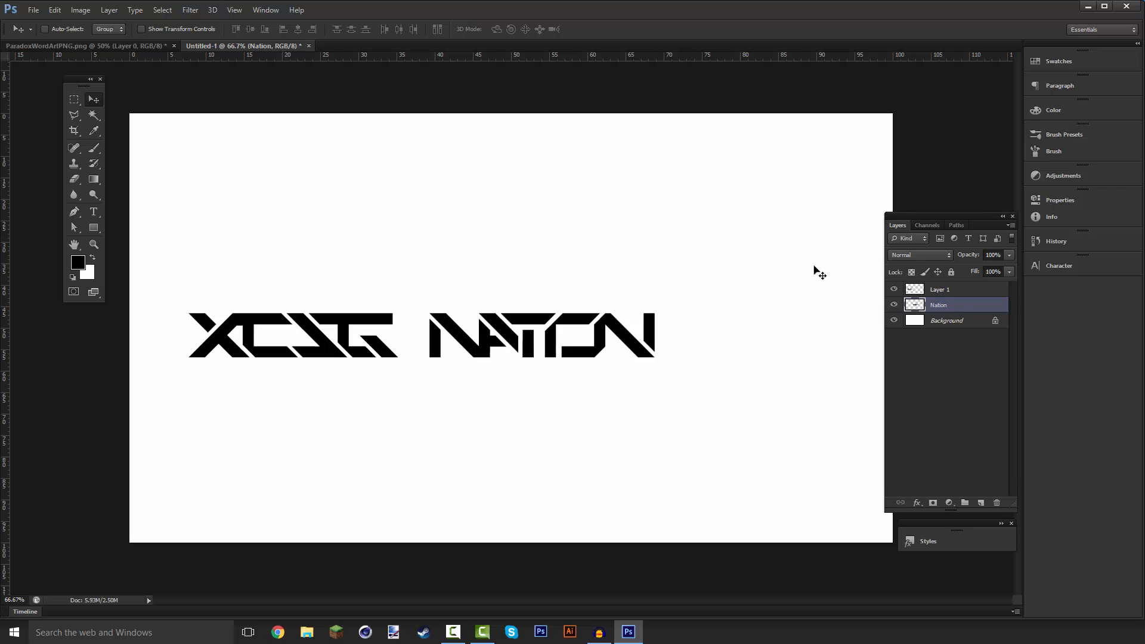
left_click(931, 291)
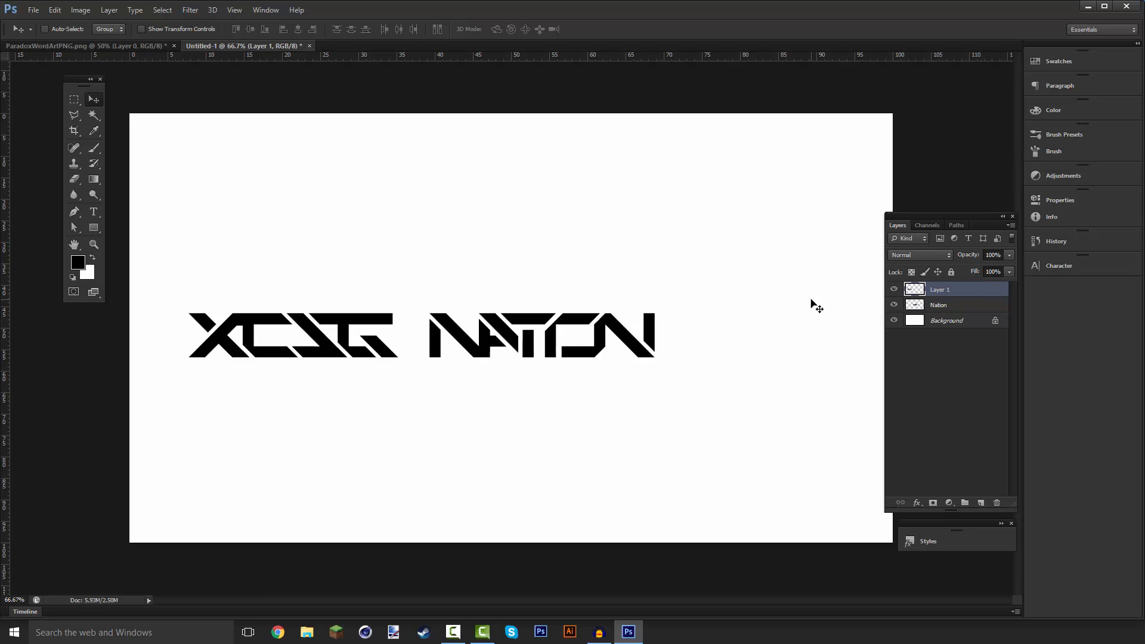